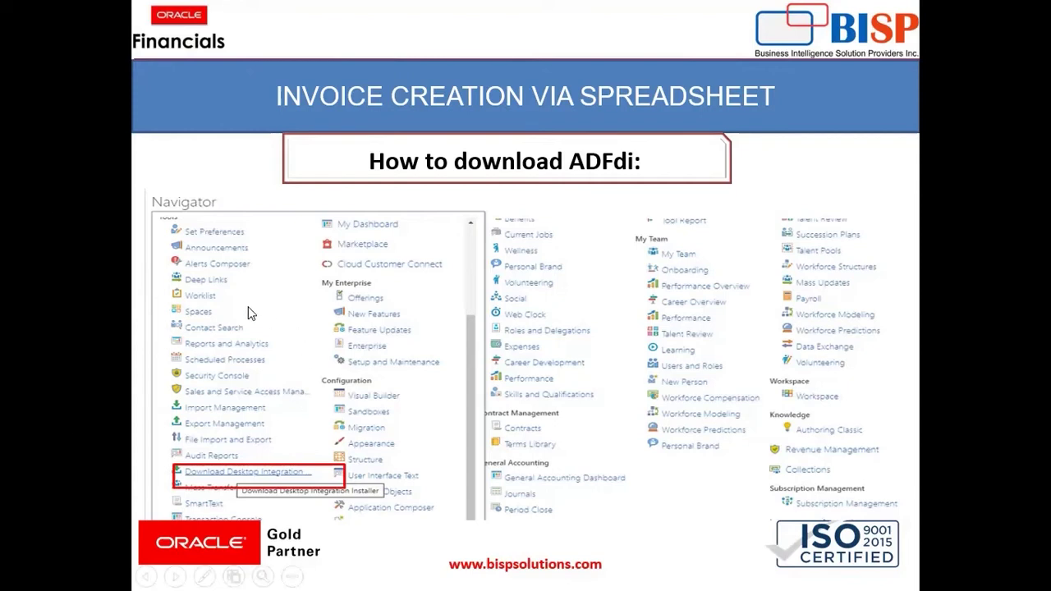
- Move past the spreadsheet-invoice slide and return to the Oracle Applications Vision home page
key("Right")
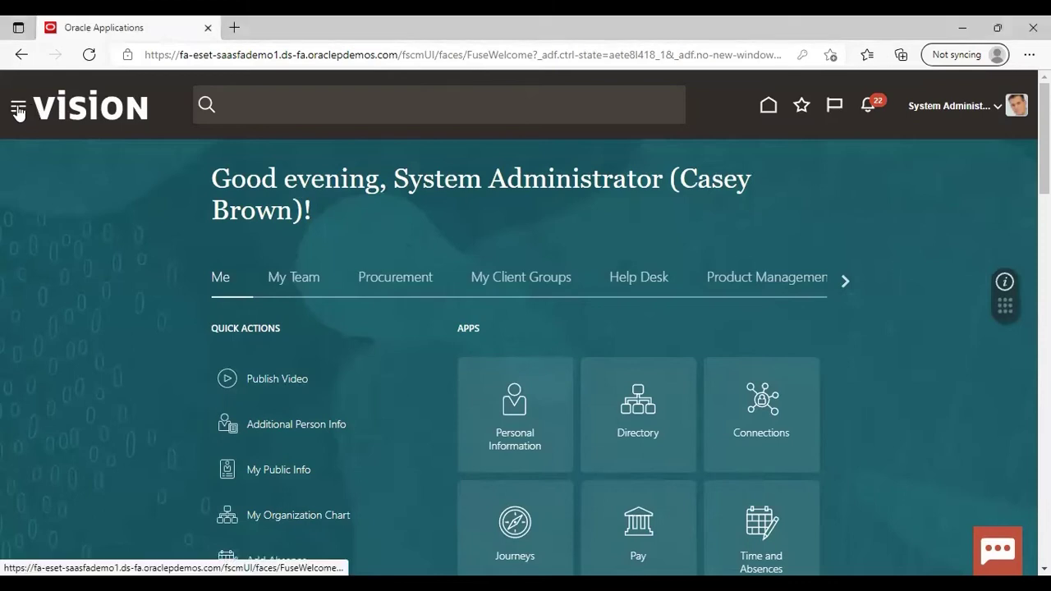
- Expand Payables in the Navigator and go to the Invoices workbench
left_click(18, 112)
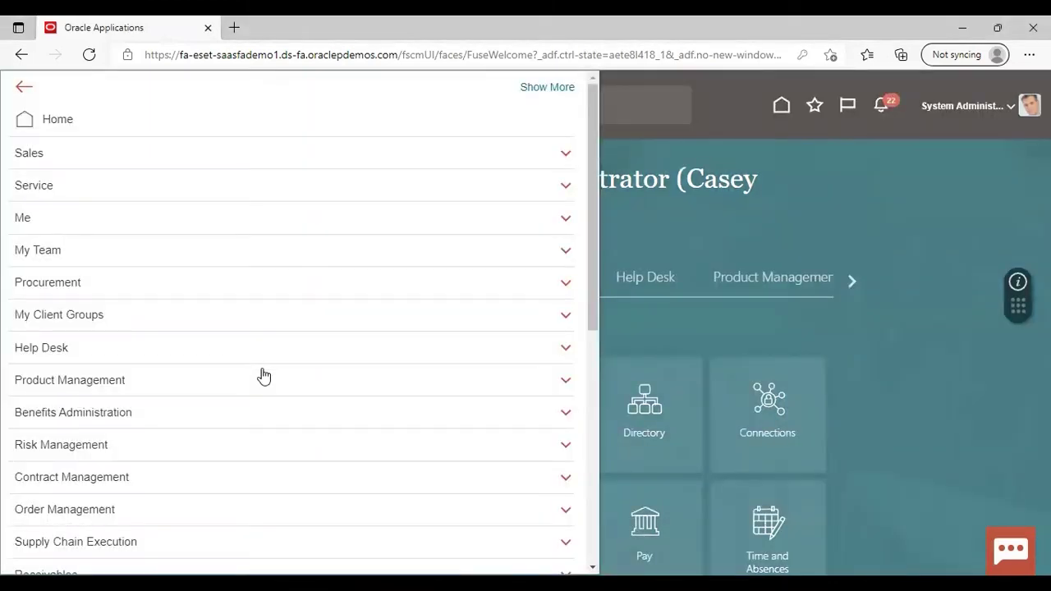
scroll(596, 375, "down", 5)
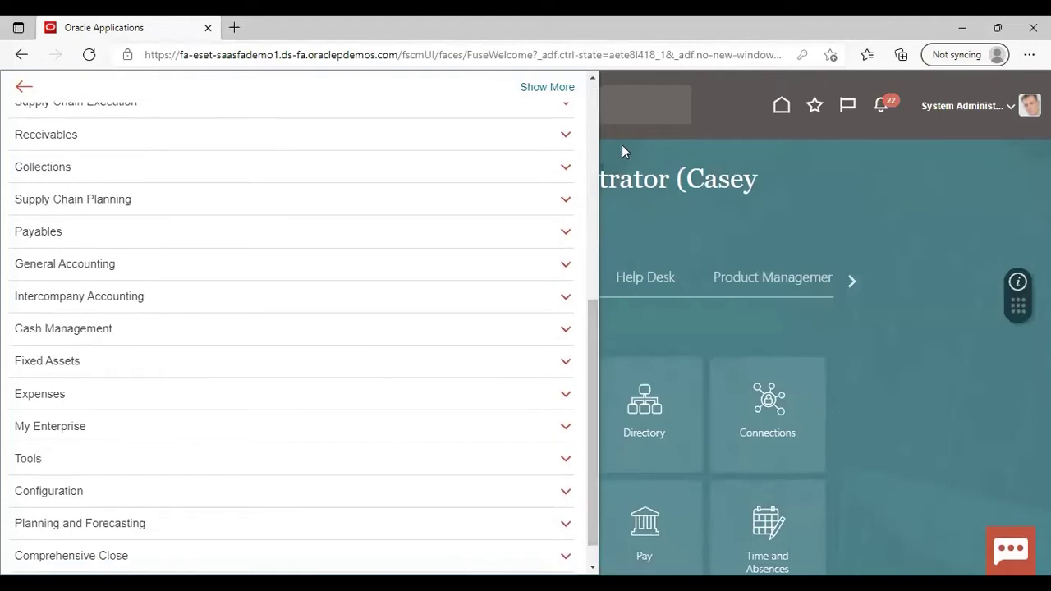
left_click(594, 80)
left_click(594, 80)
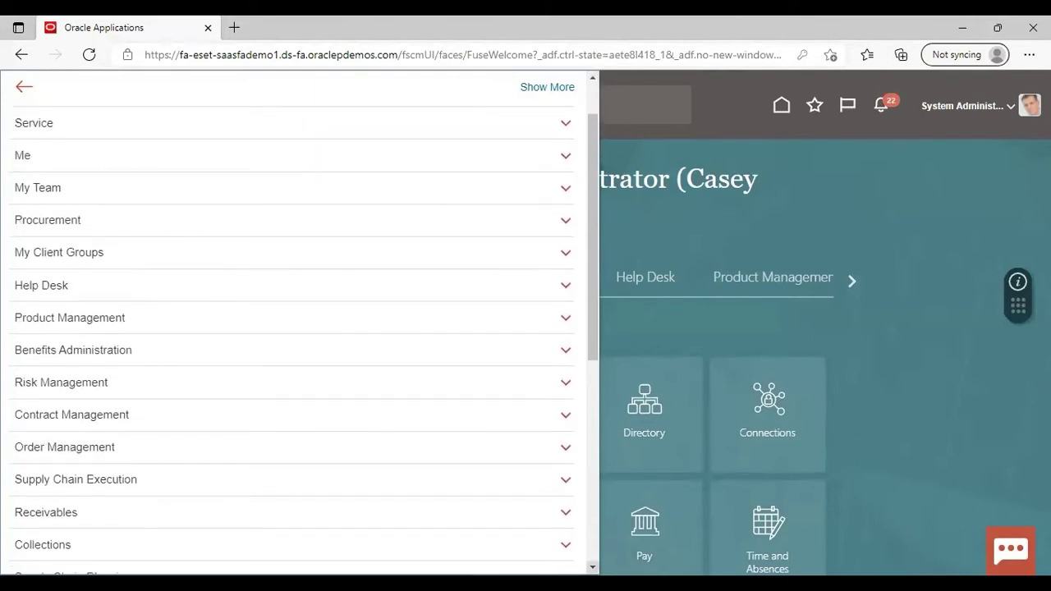
scroll(578, 553, "down", 3)
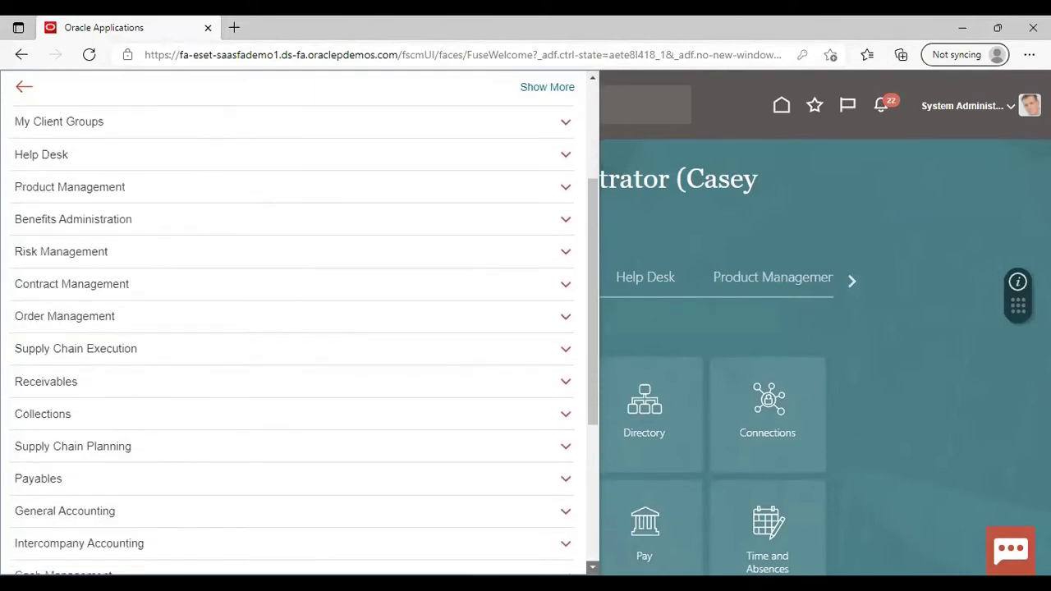
left_click(563, 355)
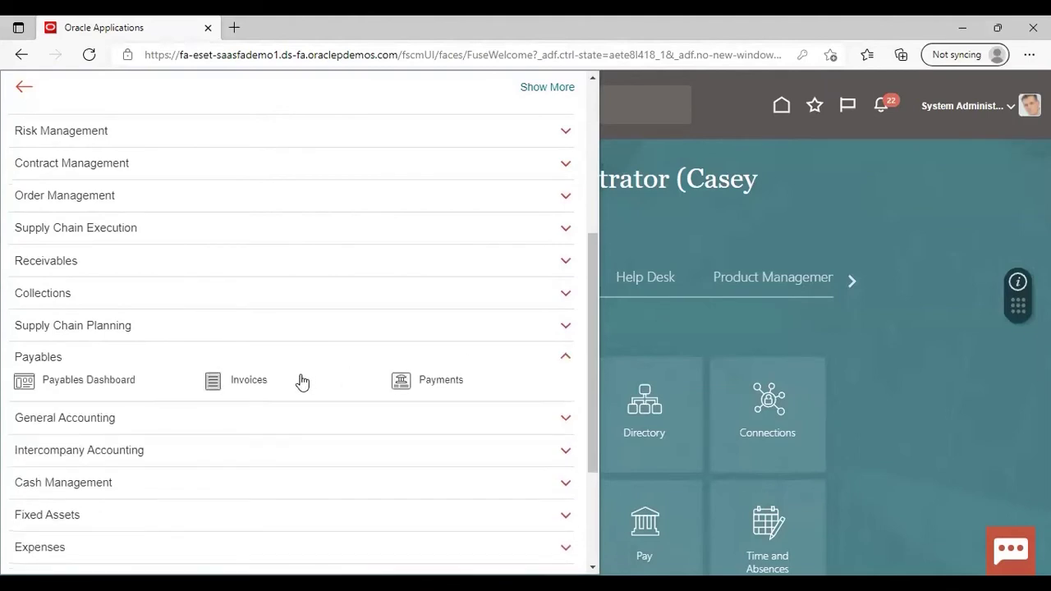
left_click(246, 381)
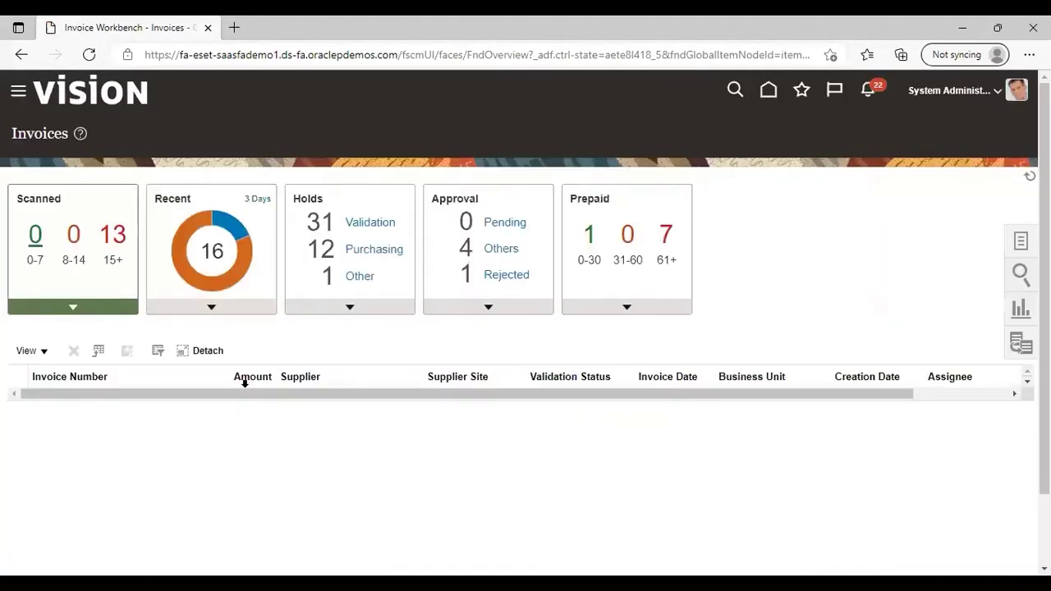
- Run Create Invoice from Spreadsheet from the Tasks panel and open the downloaded CreateQuickInvoices.xlsm
left_click(1019, 241)
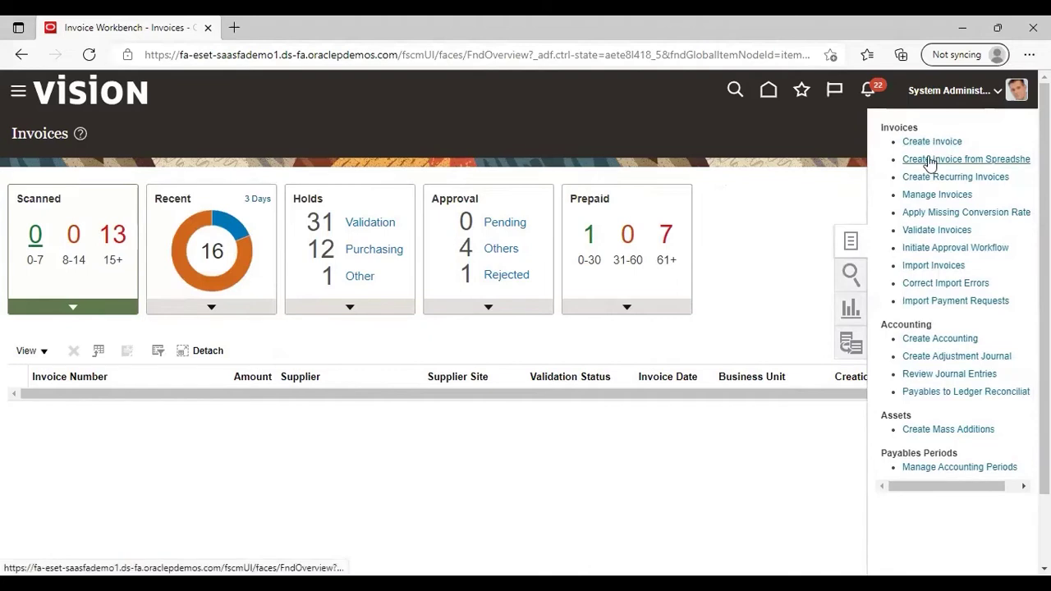
left_click(930, 161)
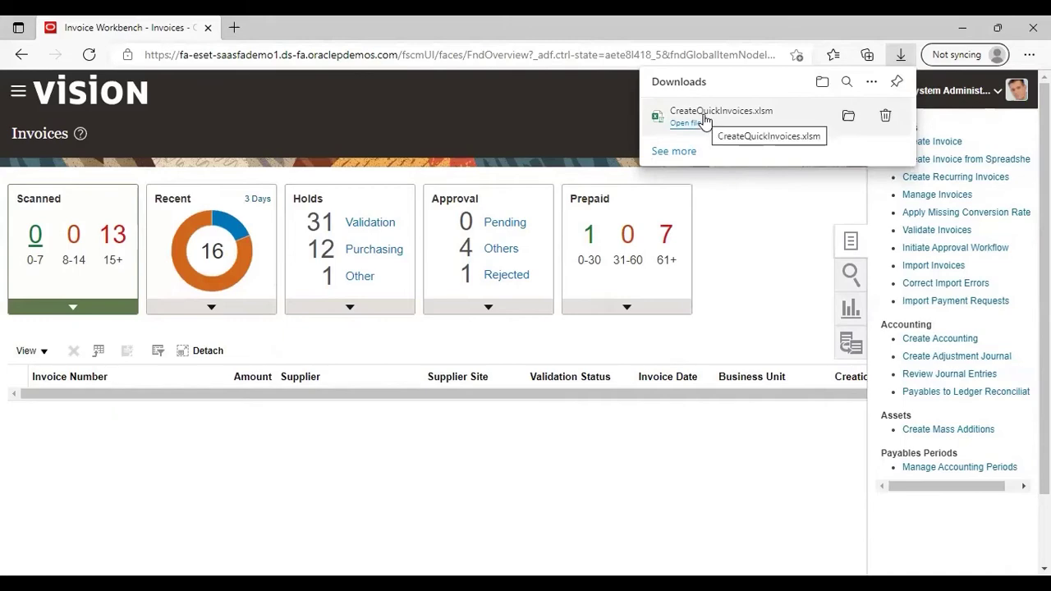
left_click(690, 122)
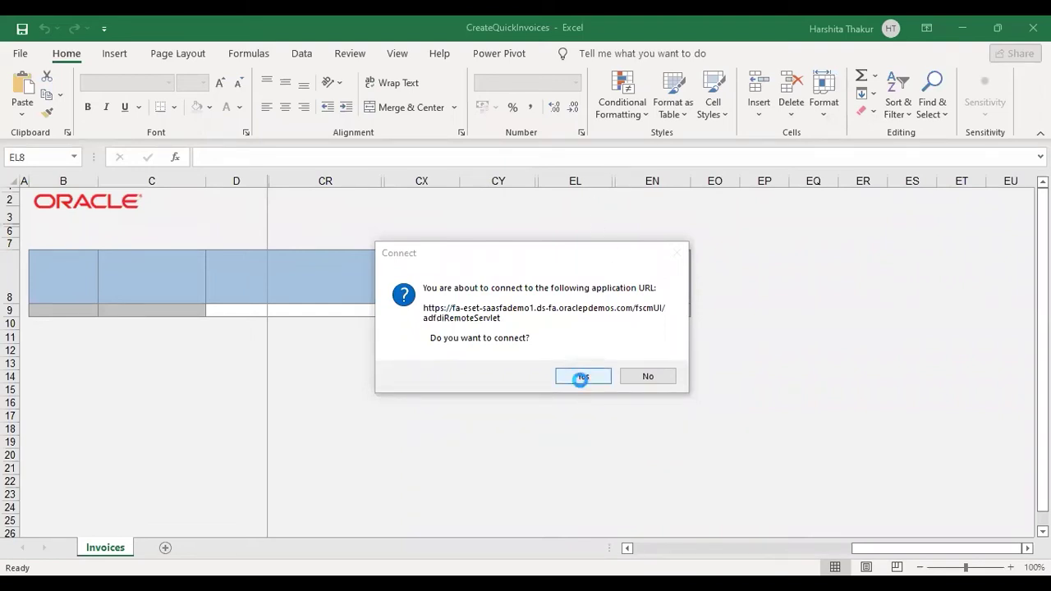
- Accept the Oracle connection prompt and sign in so the empty Create Invoices sheet loads
left_click(582, 378)
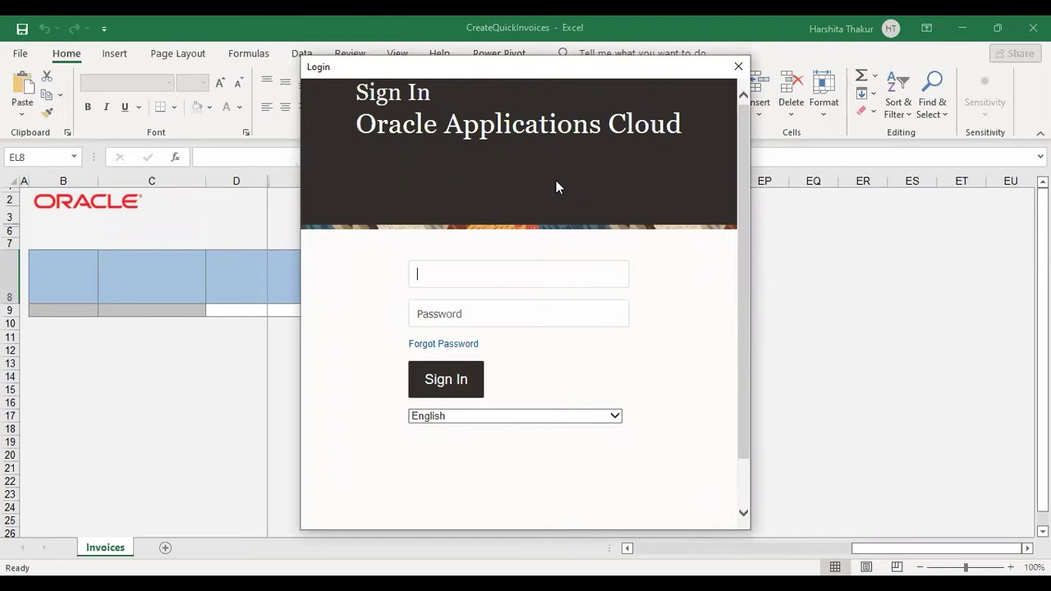
left_click(542, 43)
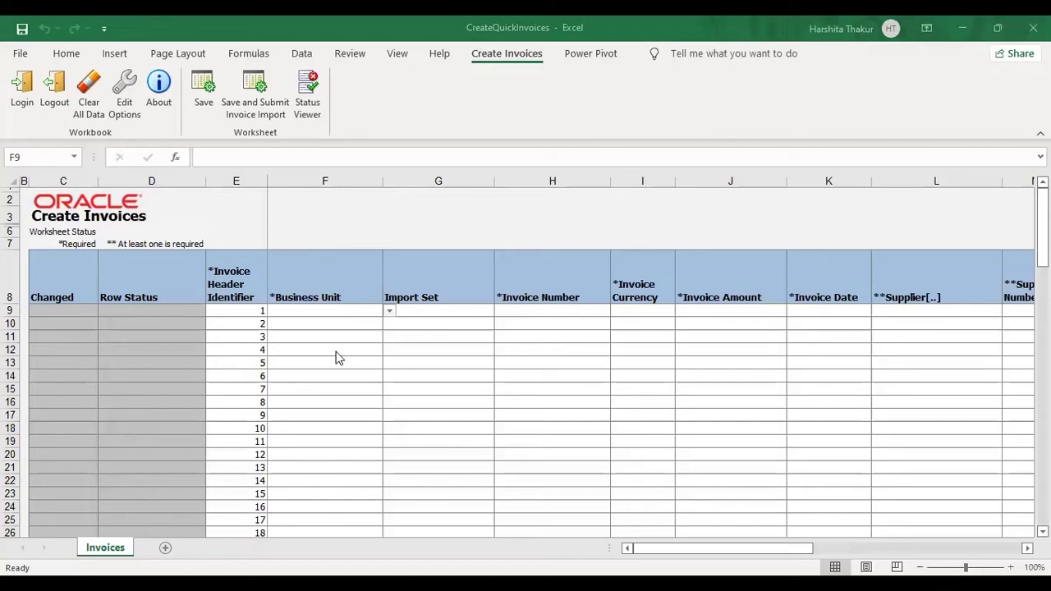
- Choose US1 Business Unit from the dropdown in cell F9
left_click(391, 314)
left_click(389, 313)
left_click(388, 390)
left_click(388, 390)
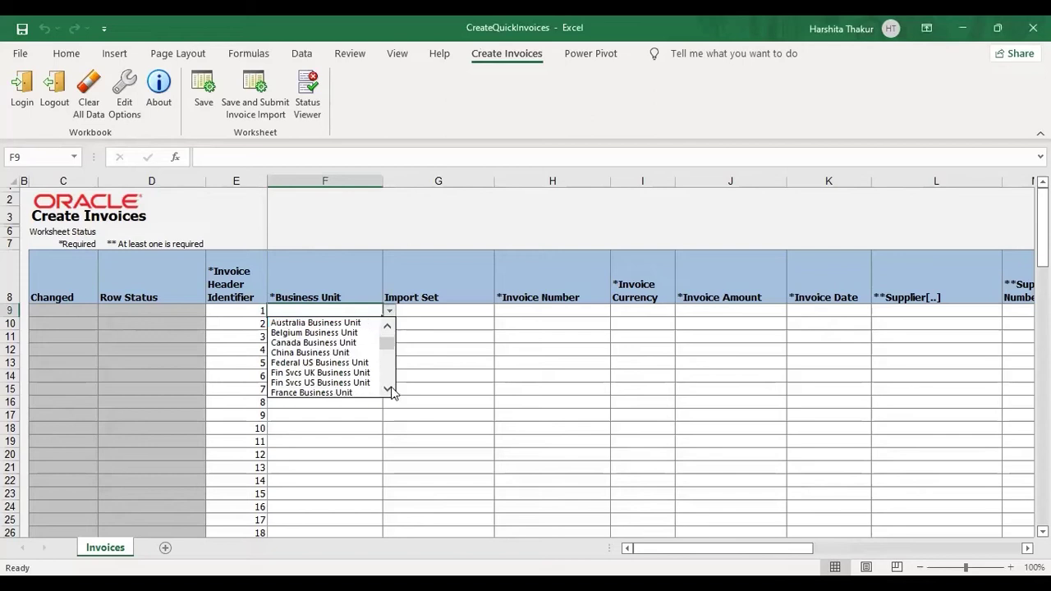
left_click(388, 389)
left_click(387, 389)
left_click(387, 389)
left_click(388, 389)
left_click(388, 389)
left_click(388, 389)
left_click(388, 390)
left_click(387, 390)
left_click(388, 389)
left_click(388, 389)
left_click(388, 389)
left_click(388, 389)
left_click(388, 389)
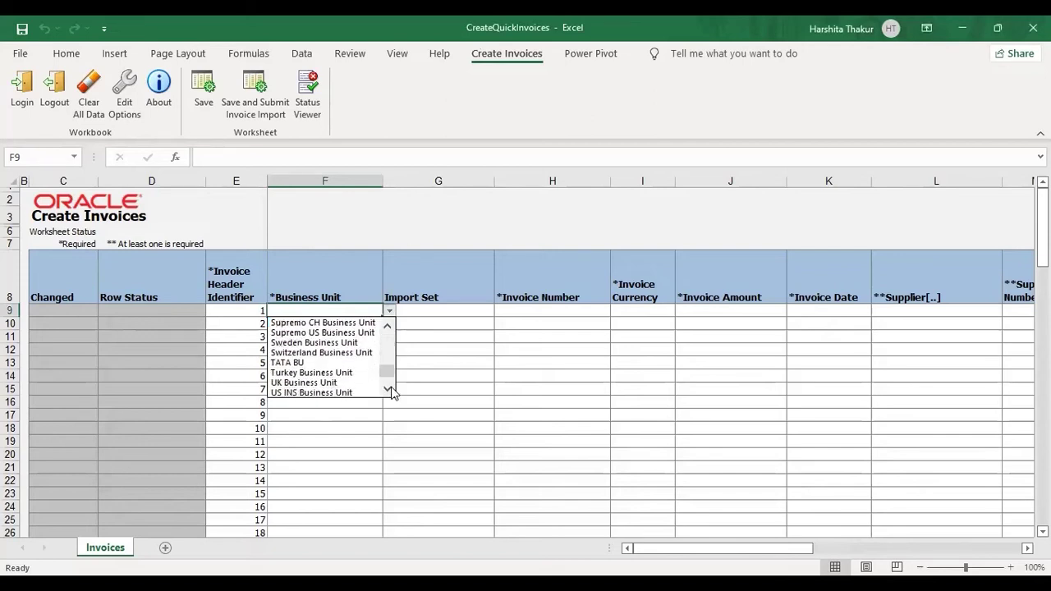
left_click(388, 390)
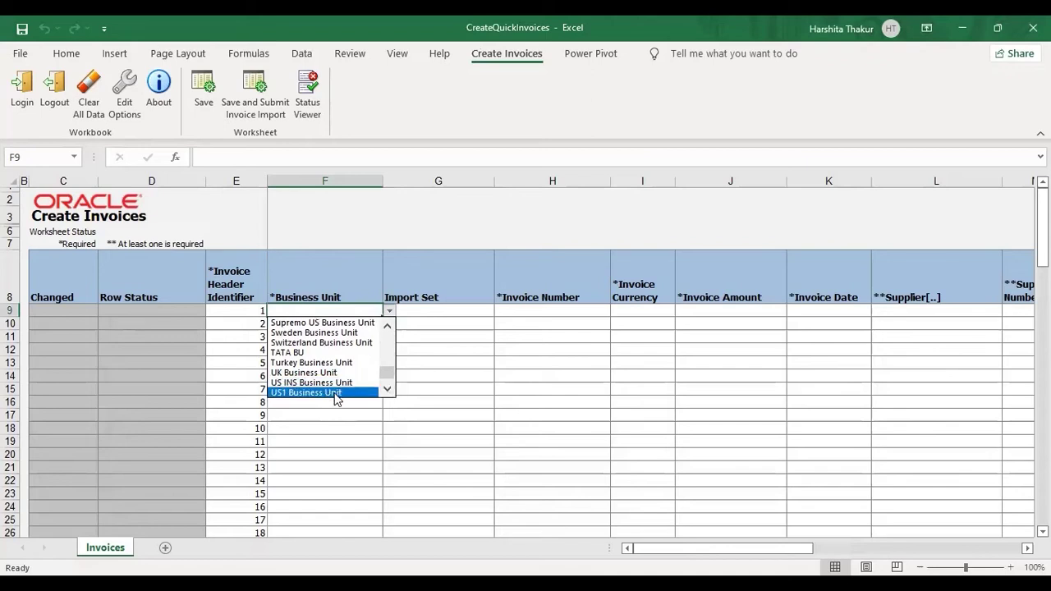
left_click(336, 394)
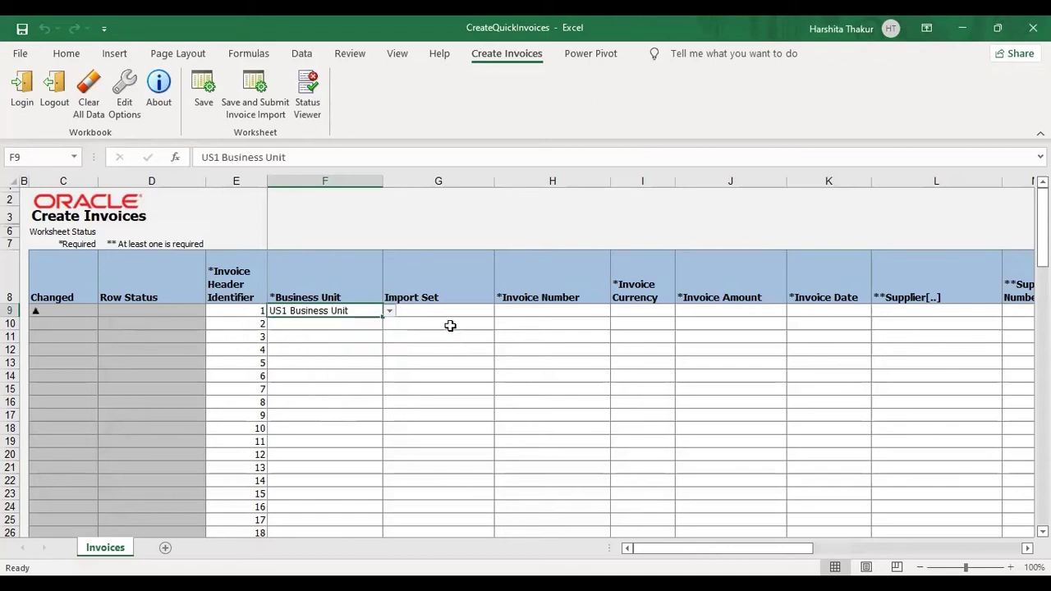
- Enter invoice number ABC in H9 and currency USD in I9
left_click(534, 307)
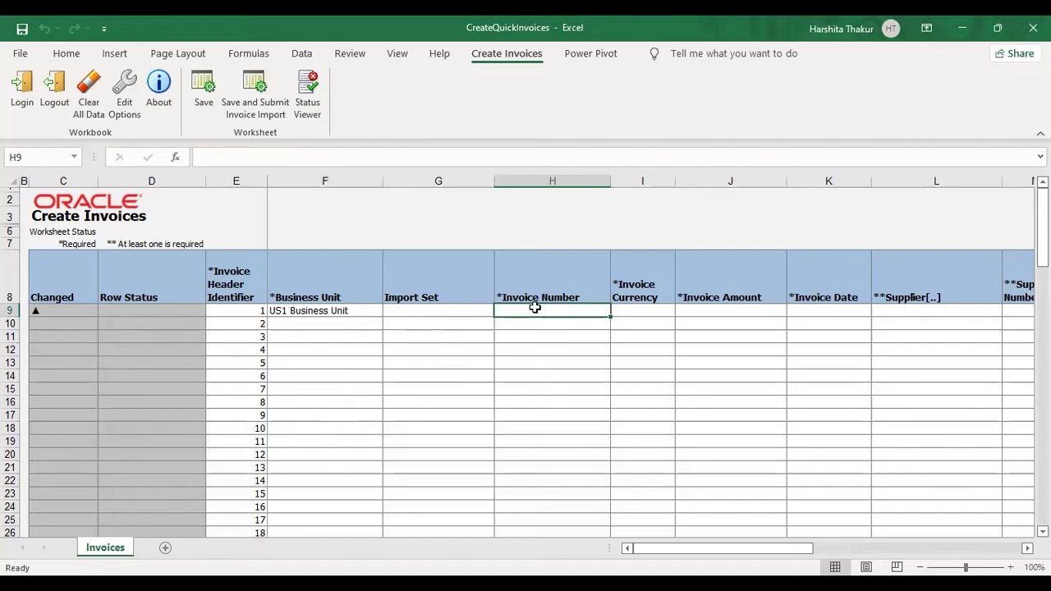
type("ABC")
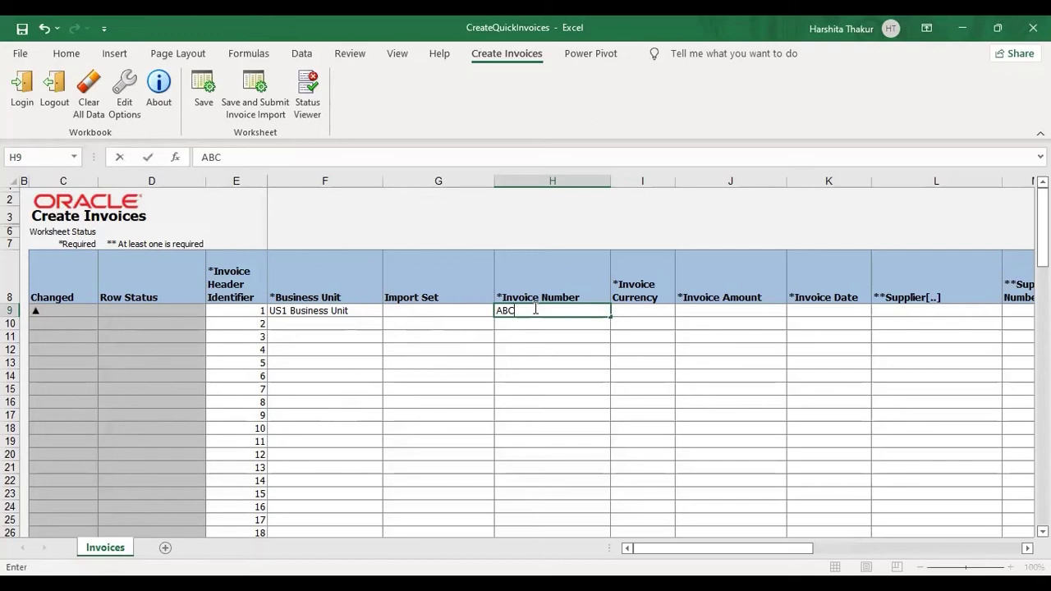
key("Tab")
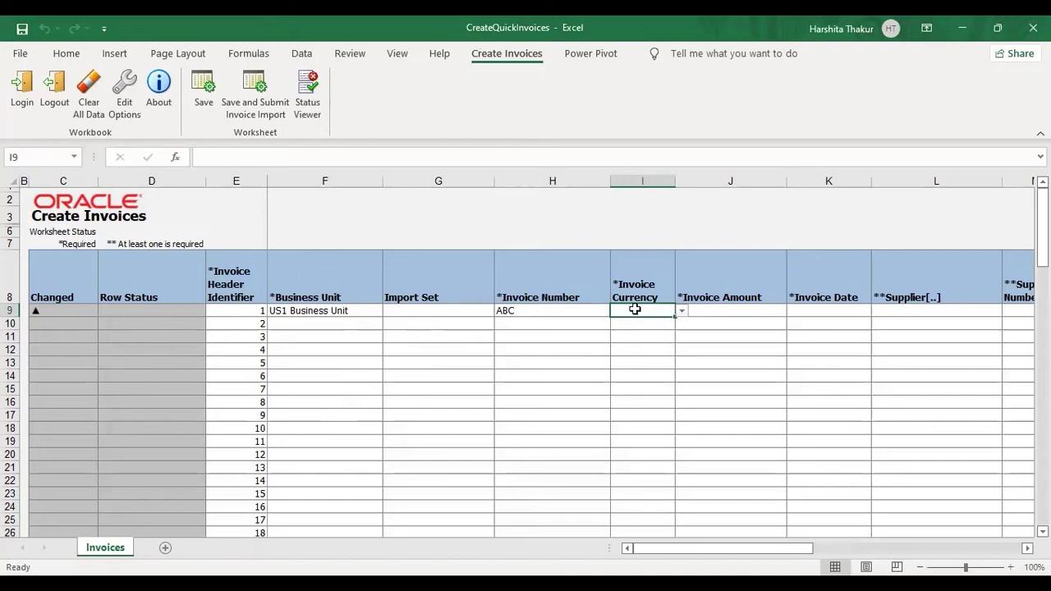
type("USD")
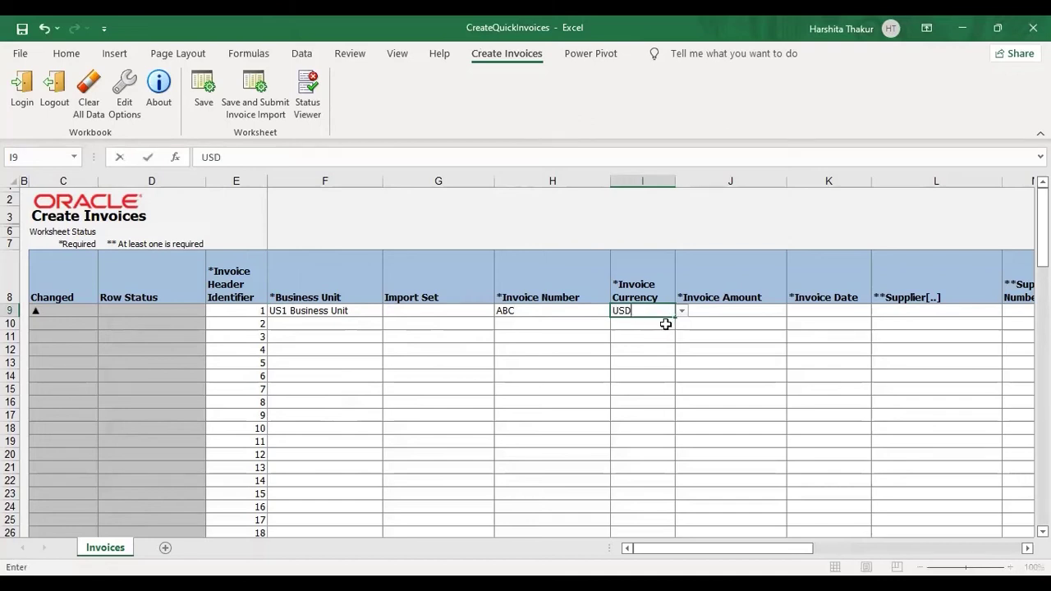
key("Return")
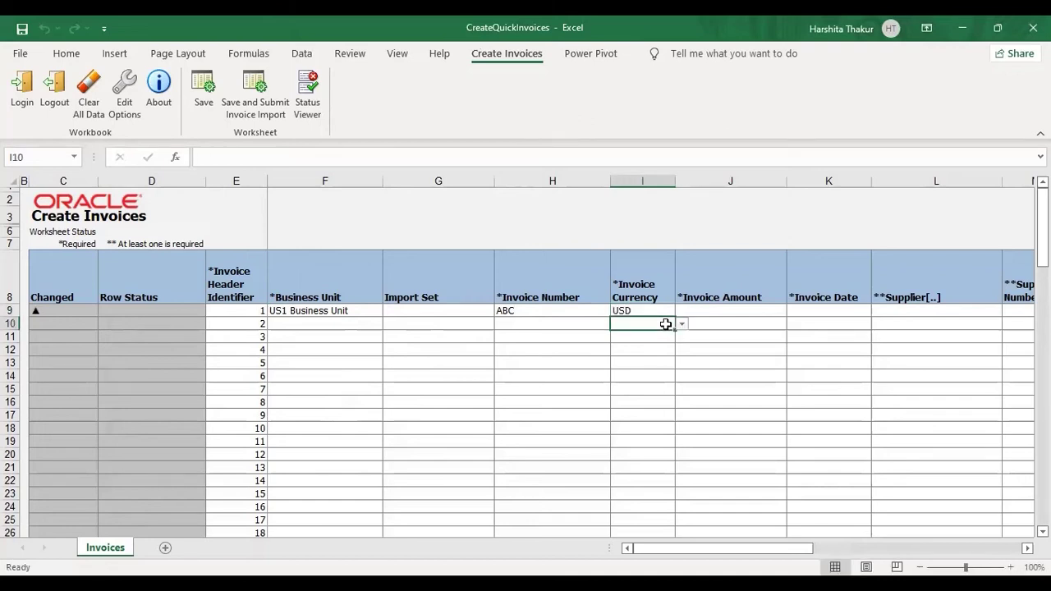
key("Return")
key("Up")
key("Up")
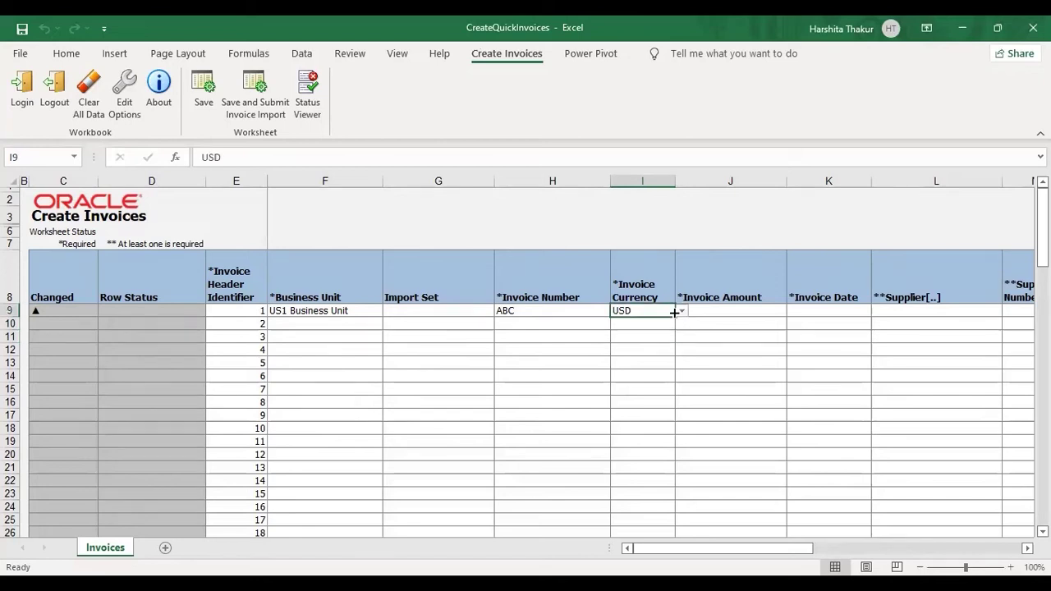
left_click(681, 312)
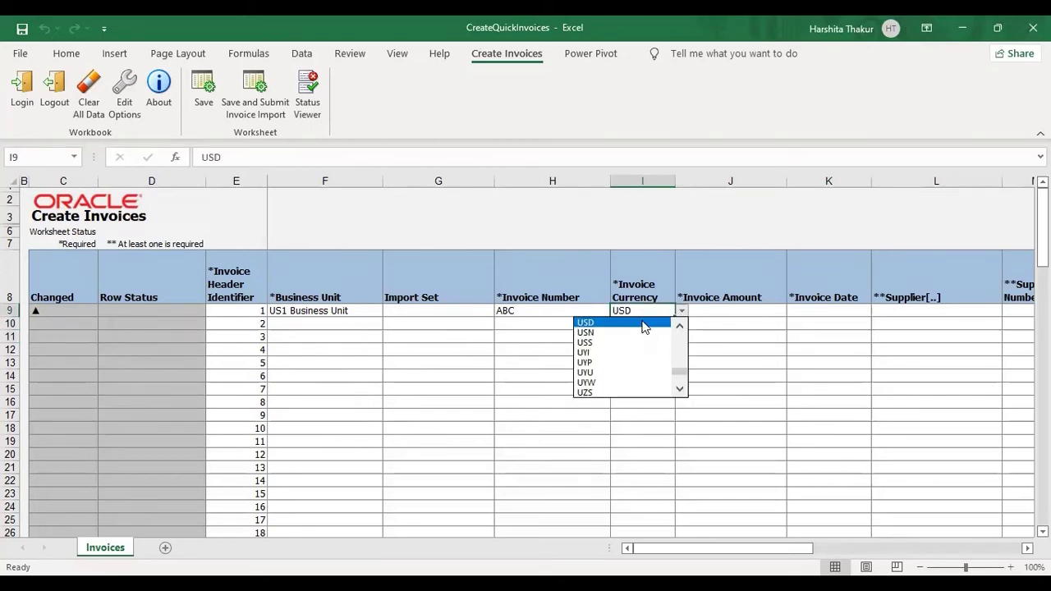
left_click(648, 322)
- Enter amount 5000 in J9 and invoice date 23/12/2021 in K9
left_click(720, 309)
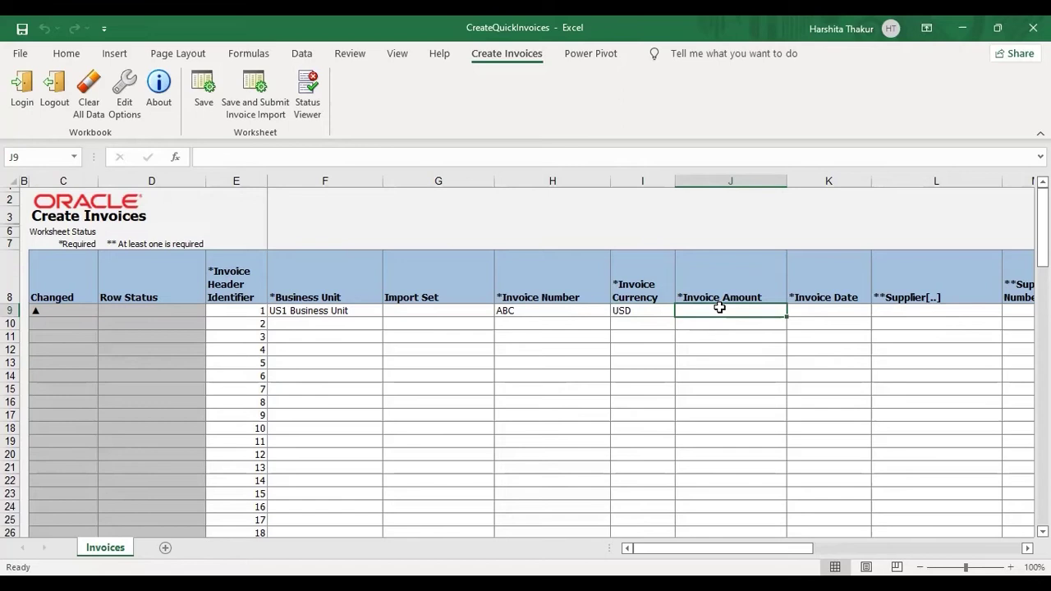
type("5000")
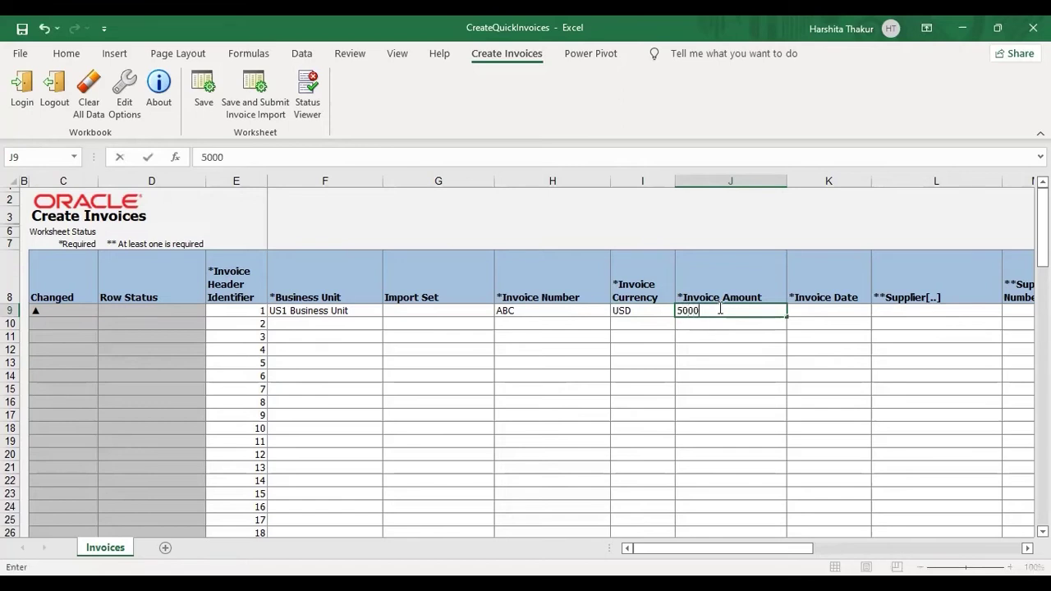
key("Tab")
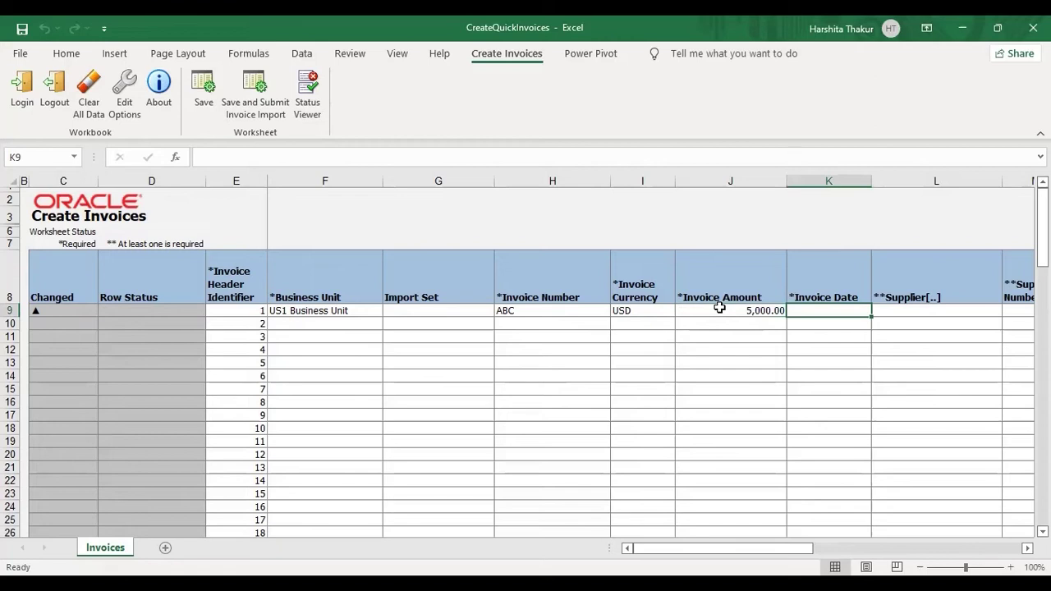
type("2")
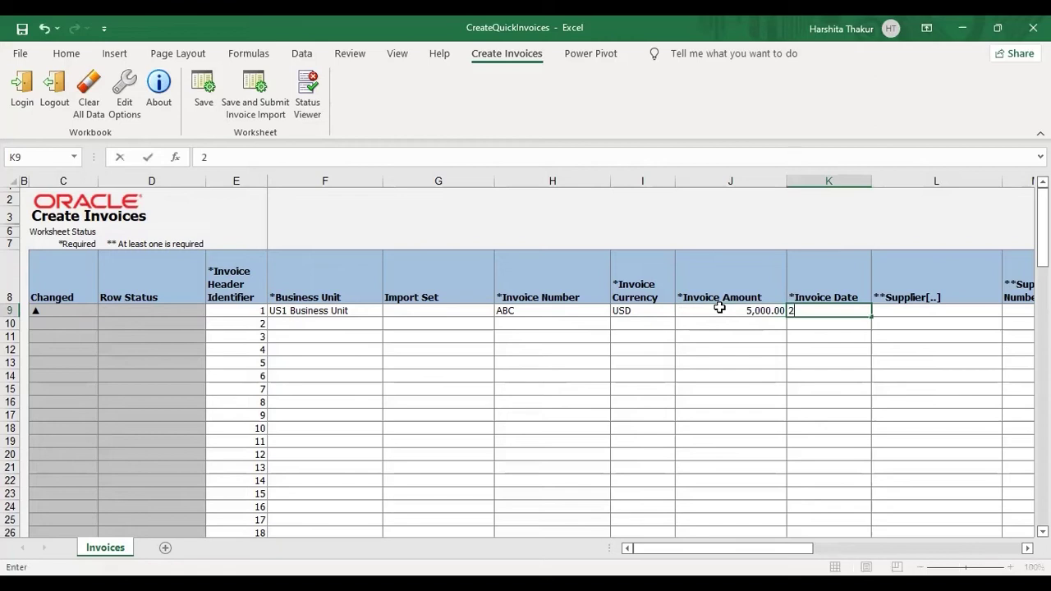
type("3/12/2021")
key("Tab")
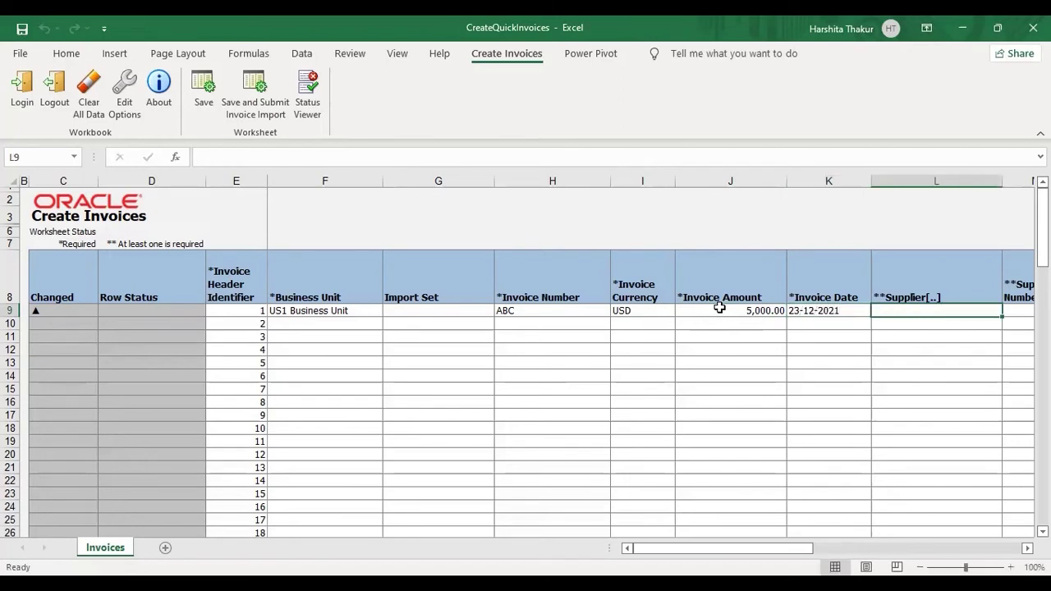
key("Tab")
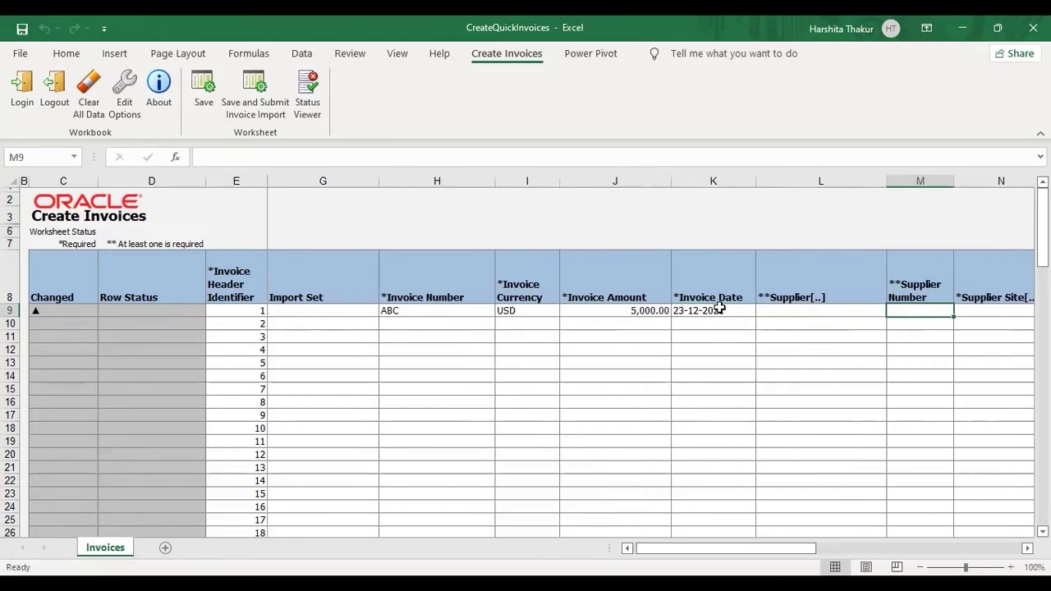
- Search suppliers for Dell and pick Dell Inc., which fills supplier number 1255
double_click(783, 312)
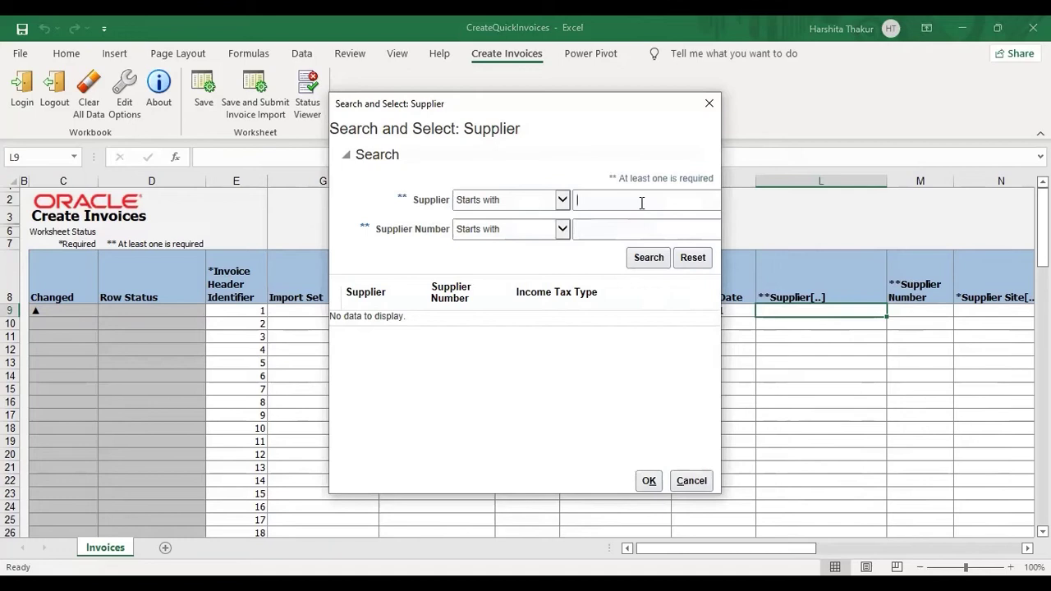
type("Dell inc")
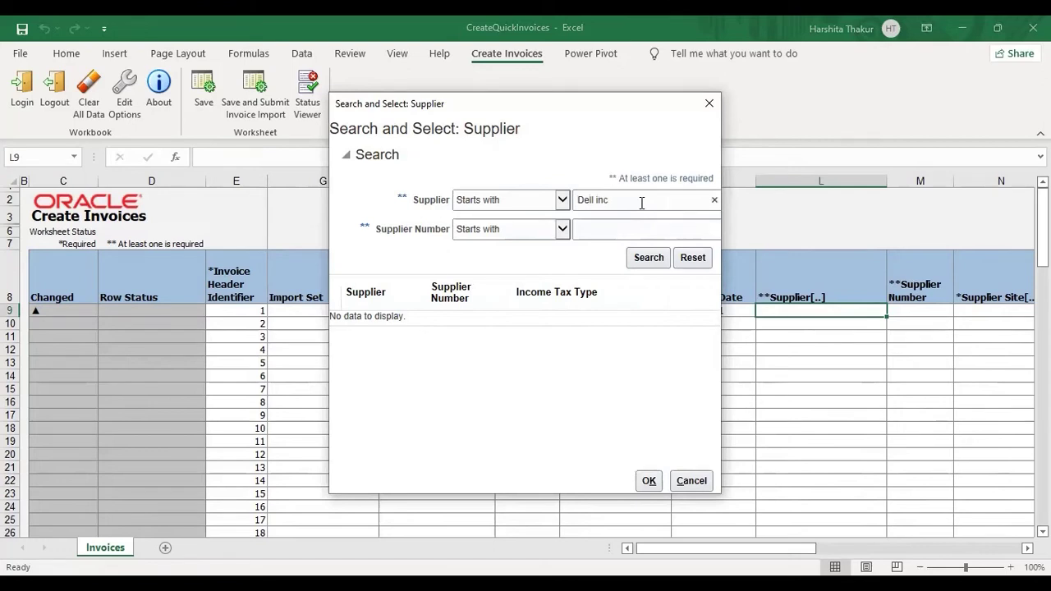
key("Return")
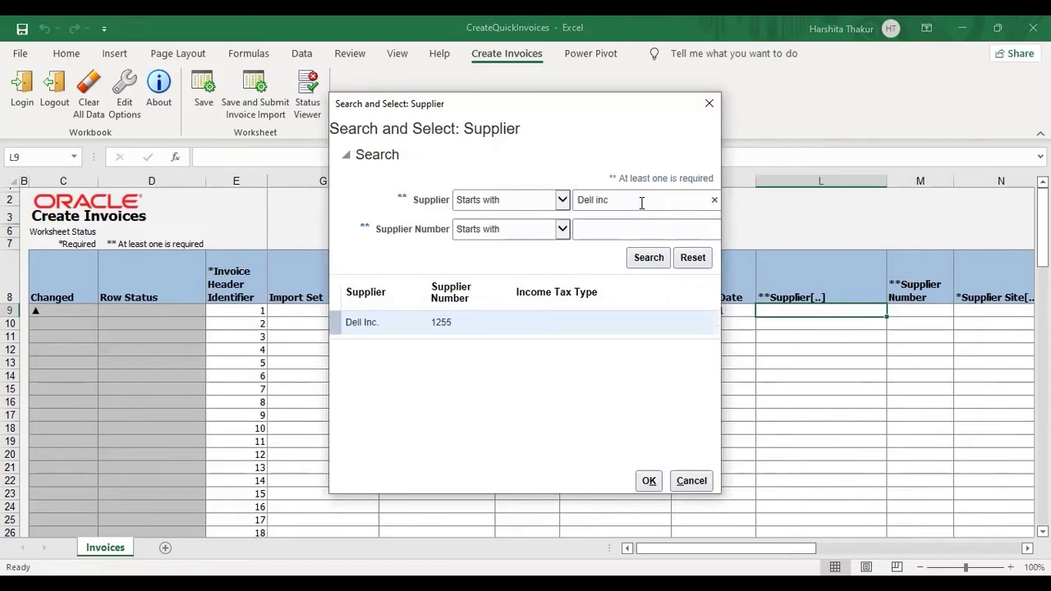
left_click(403, 329)
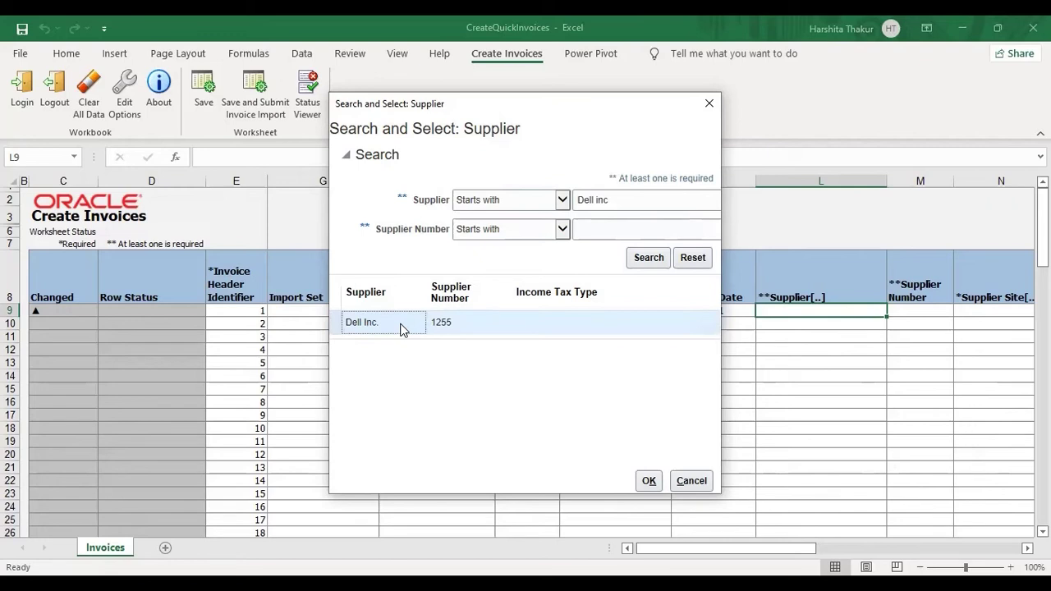
left_click(649, 482)
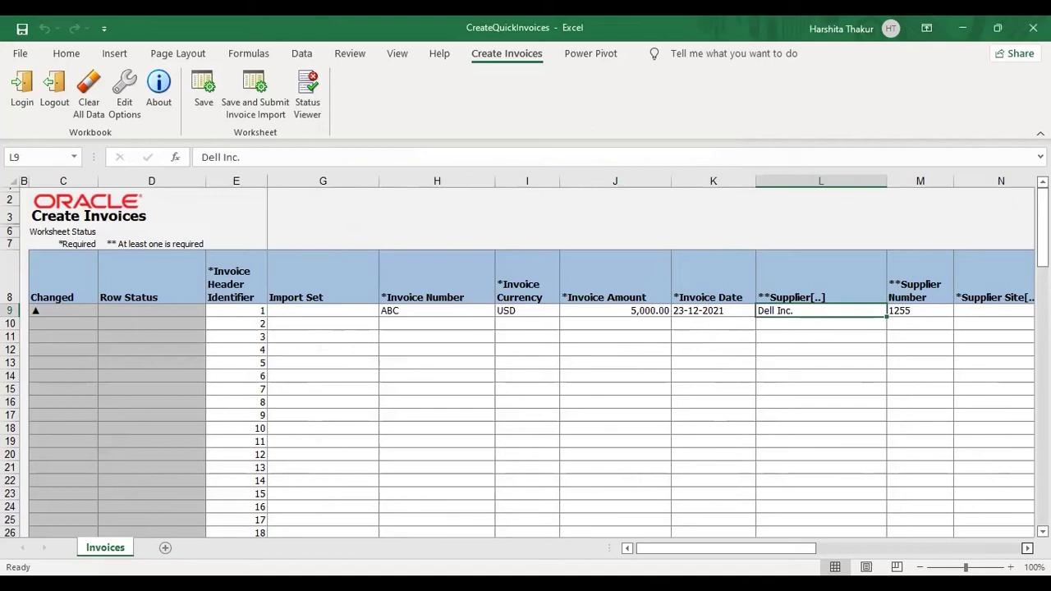
left_click(1028, 548)
left_click(1027, 548)
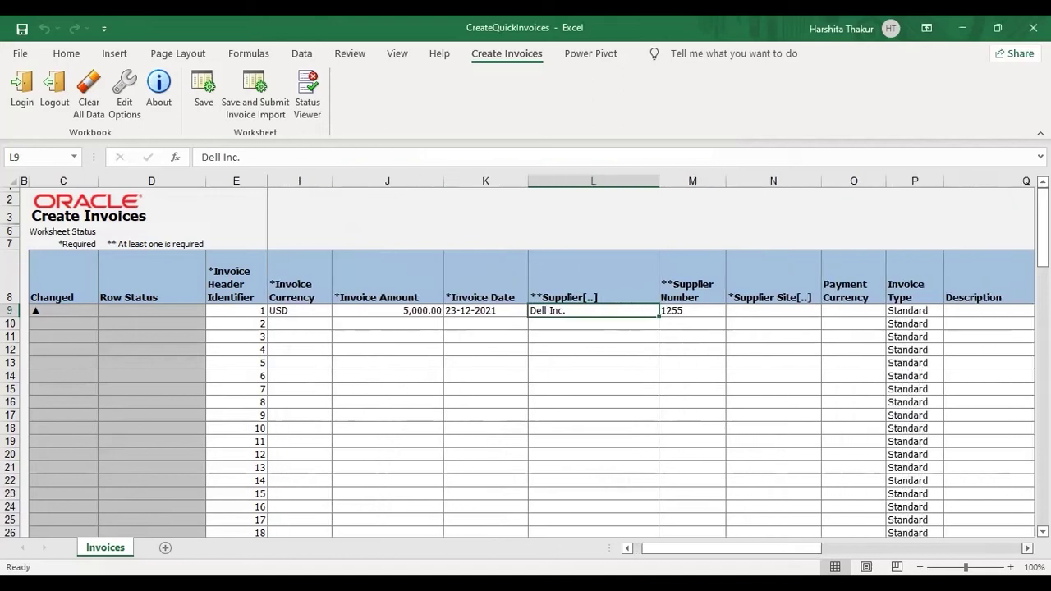
left_click(690, 312)
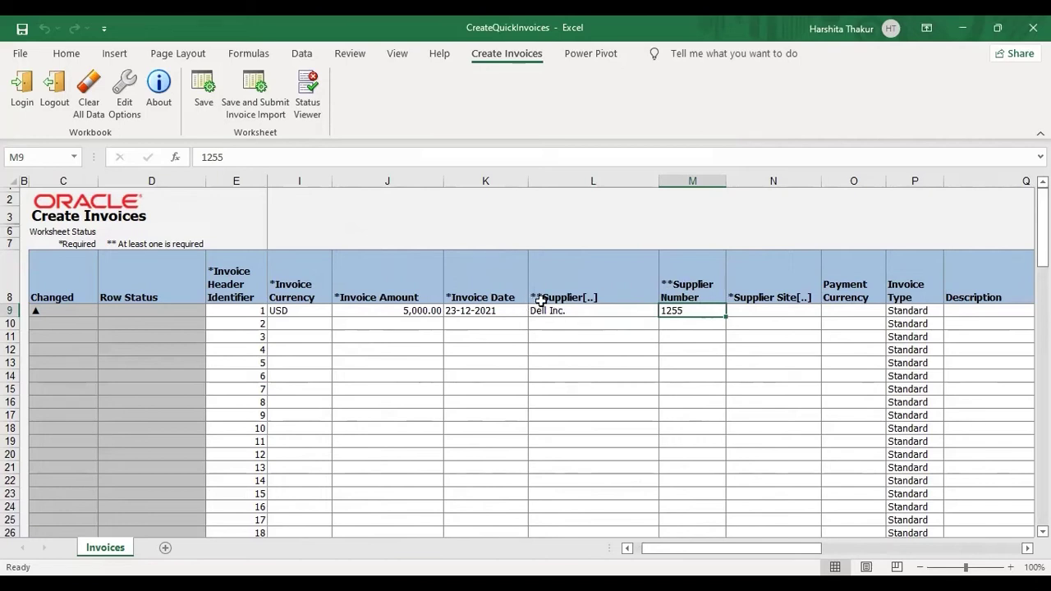
left_click(678, 293)
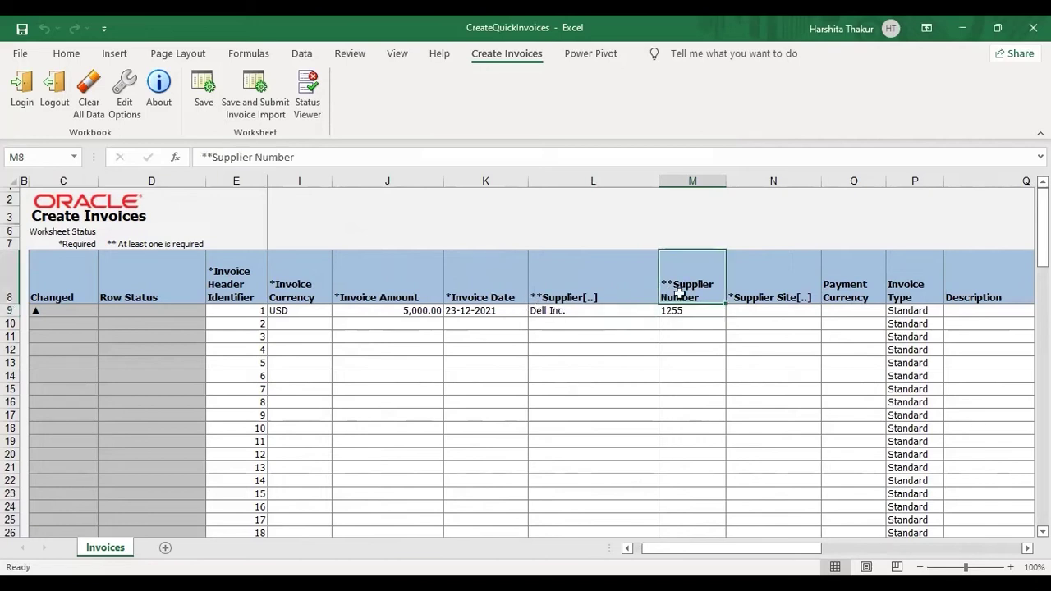
left_click(595, 308)
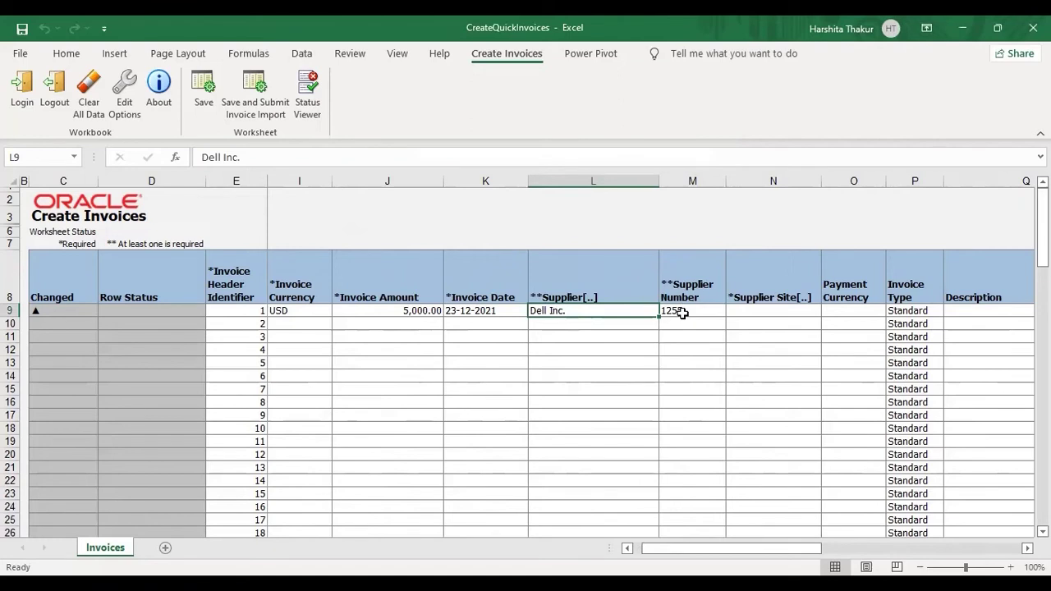
left_click(681, 313)
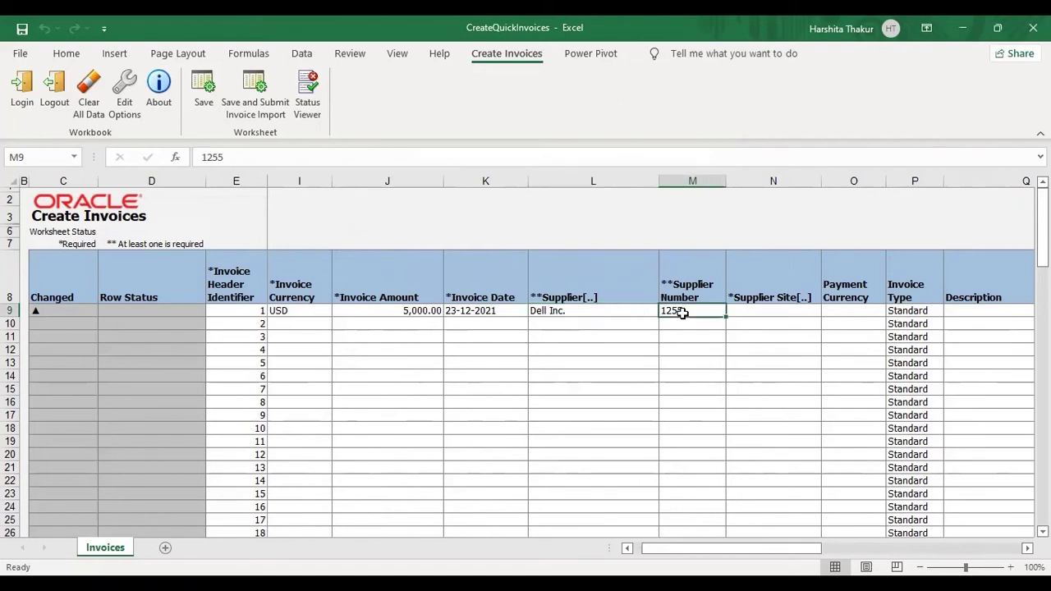
- Search supplier sites in N9 and select Dell US1
left_click(754, 309)
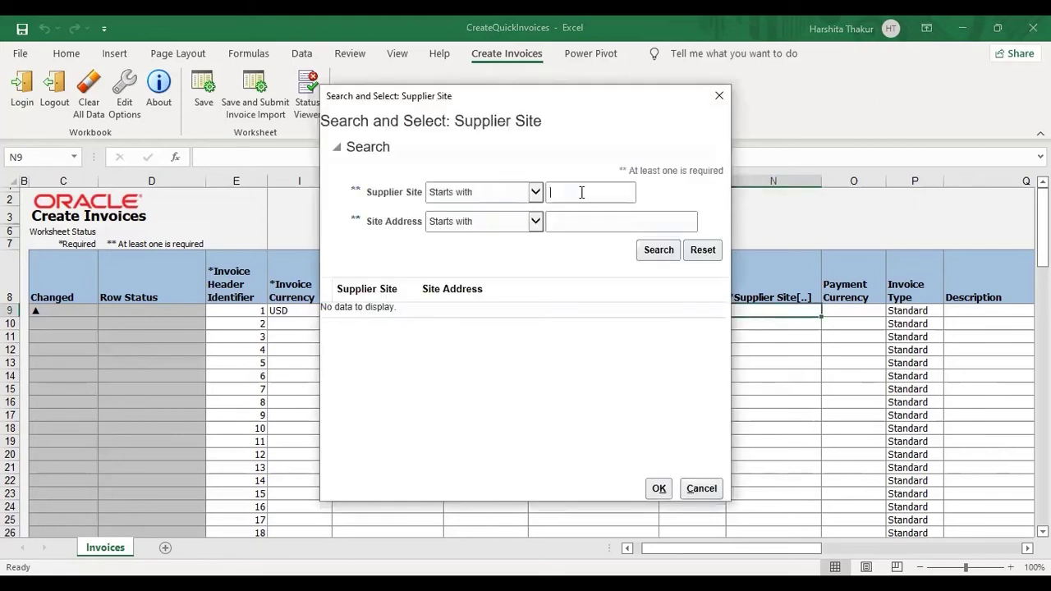
type("dee")
key("Return")
left_click(395, 315)
left_click(659, 490)
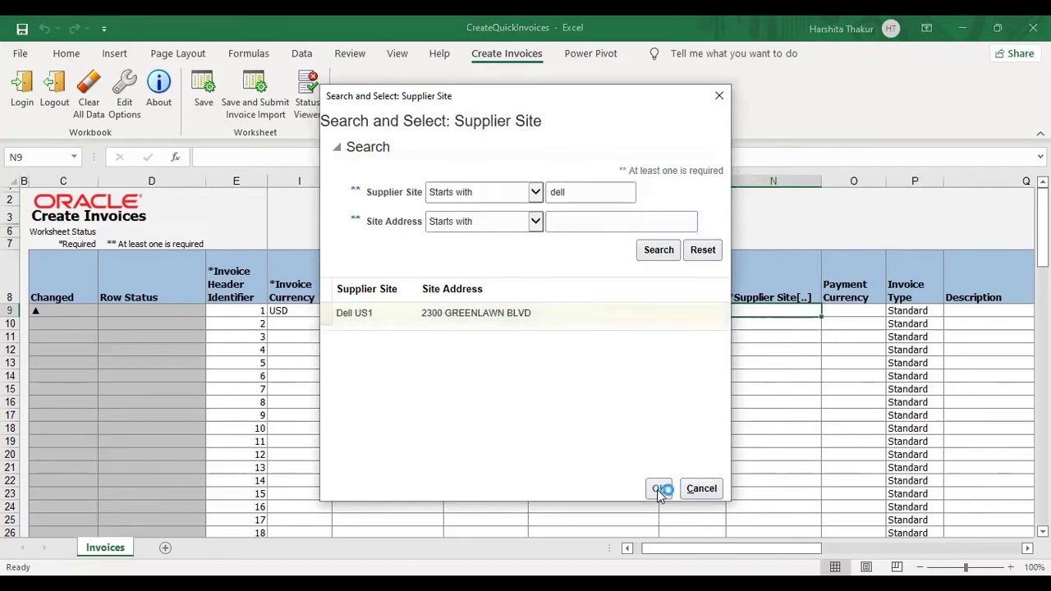
left_click(658, 490)
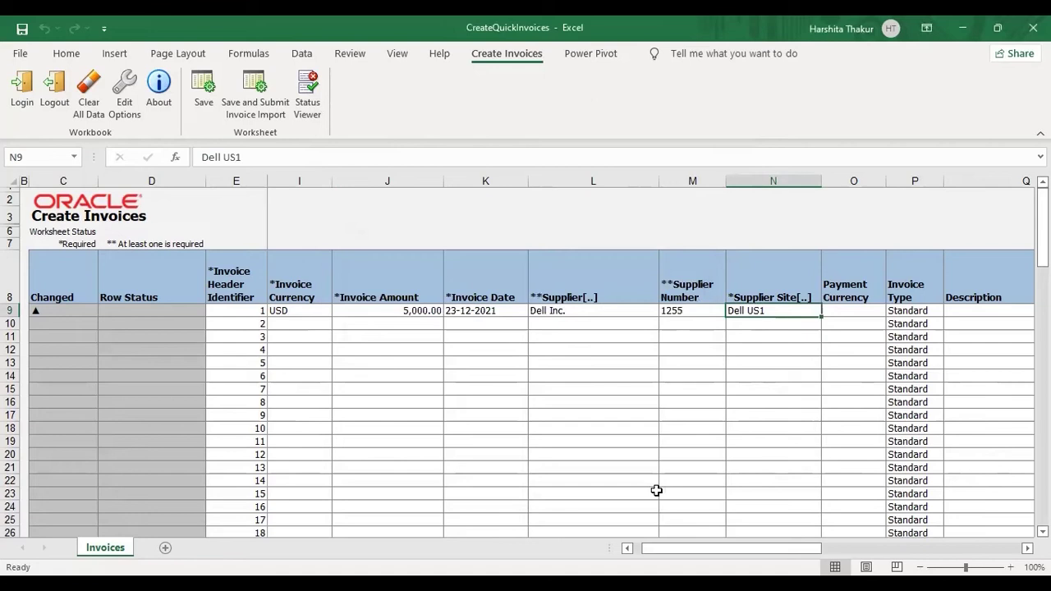
- Enter 5000 as the Item line amount in cell CC9
key("Right")
key("Right")
key("Right")
key("Right")
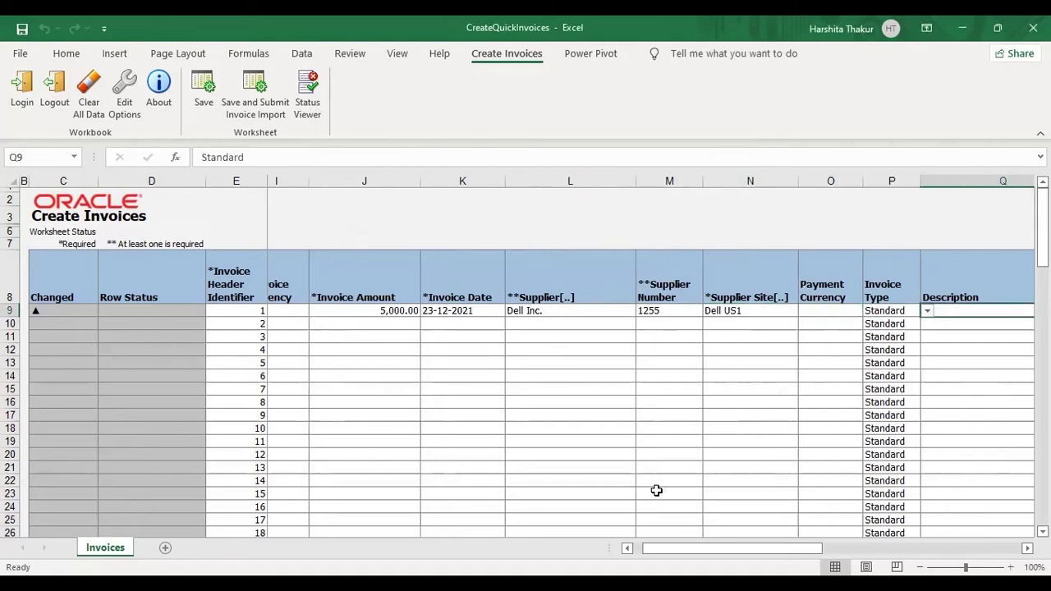
key("Right")
key("Right")
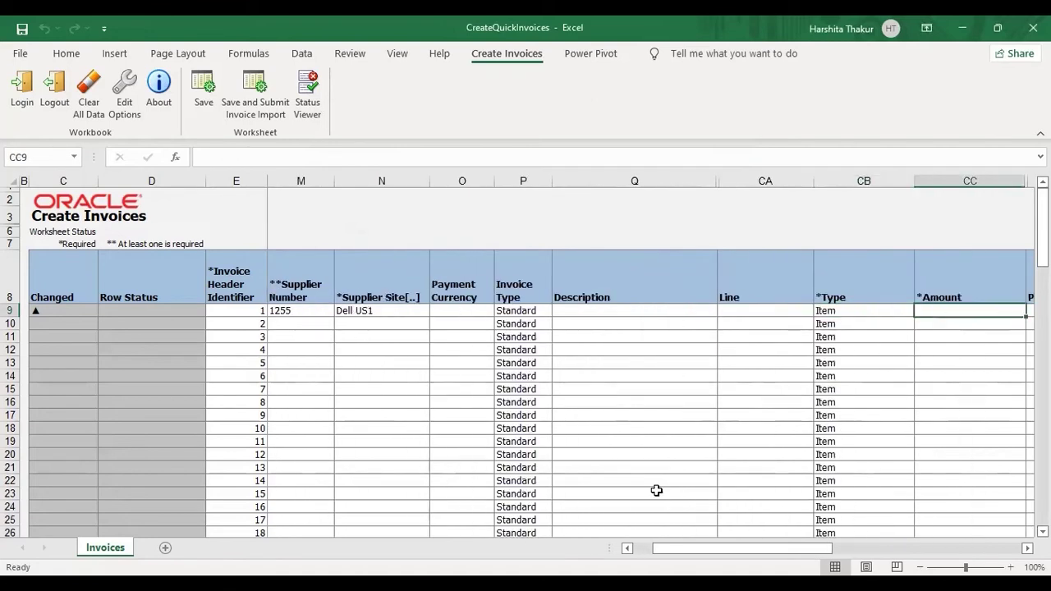
key("Left")
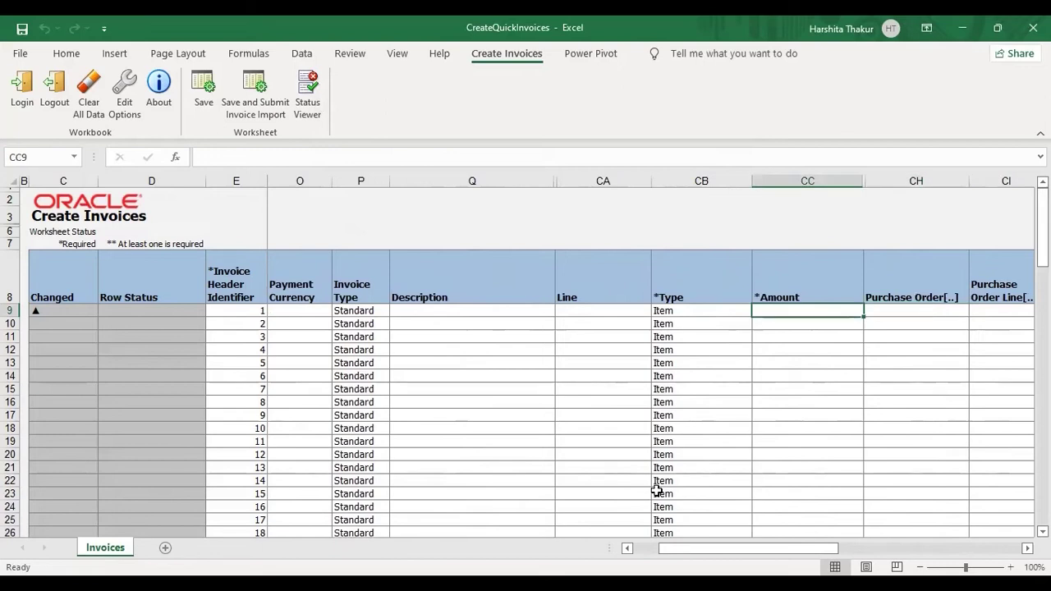
type("5000")
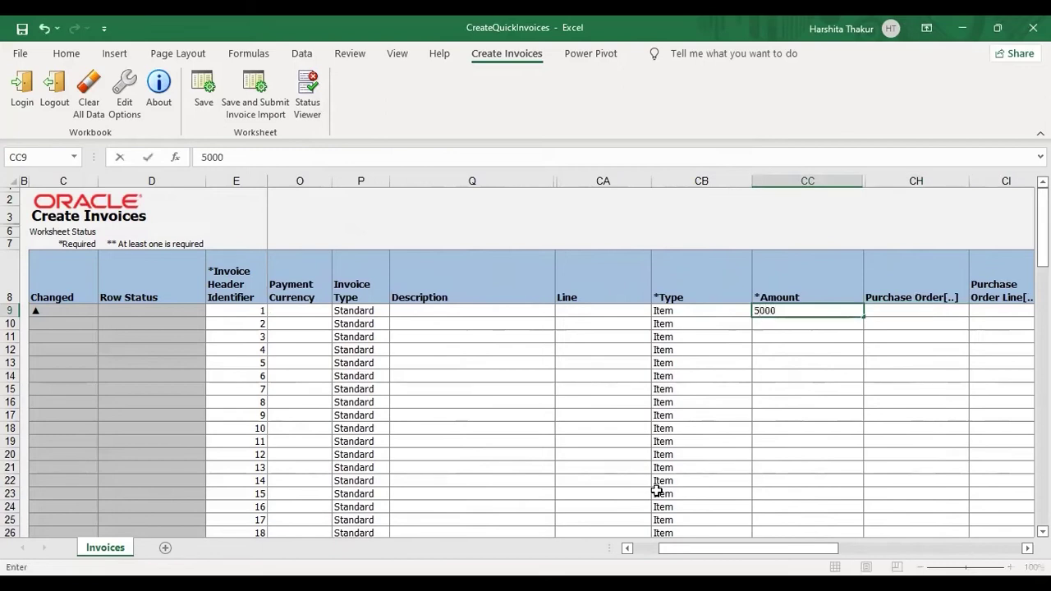
key("Right")
key("Right")
key("Right")
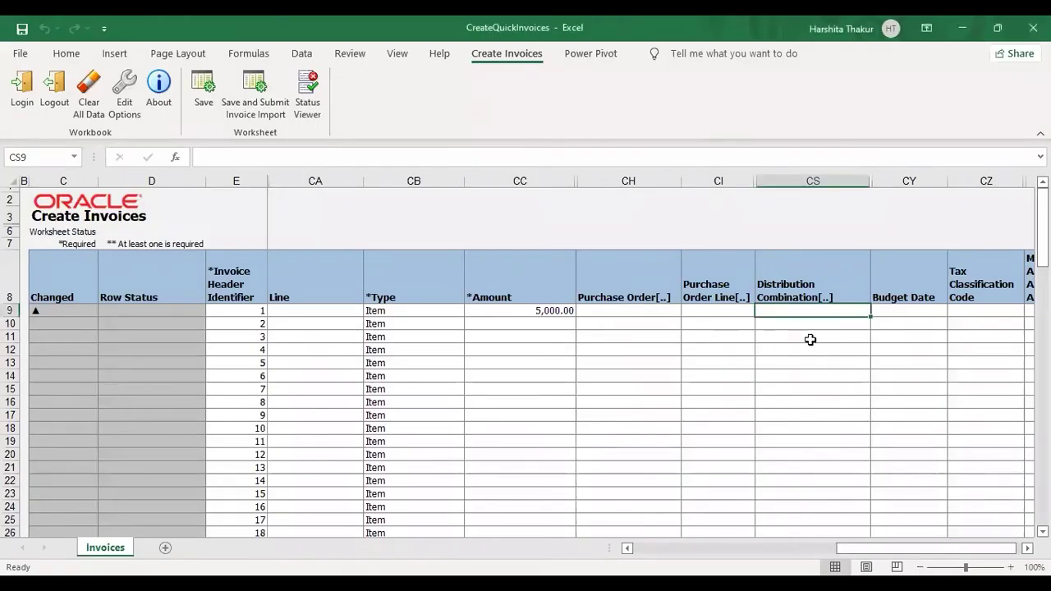
- Open the CS9 distribution combination editor and launch the full Account value search
double_click(779, 310)
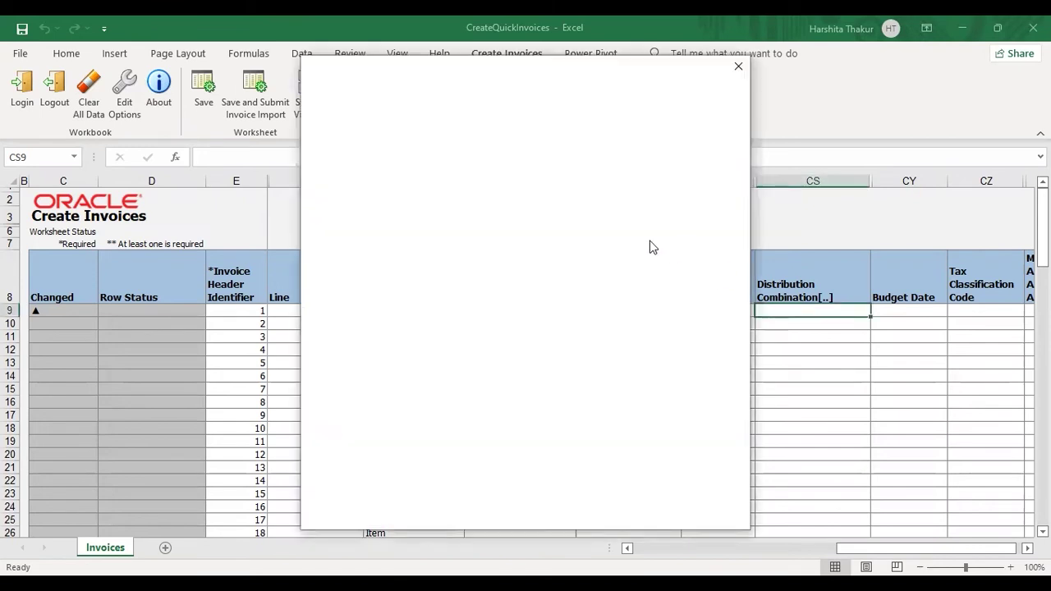
left_click(472, 94)
left_click(472, 93)
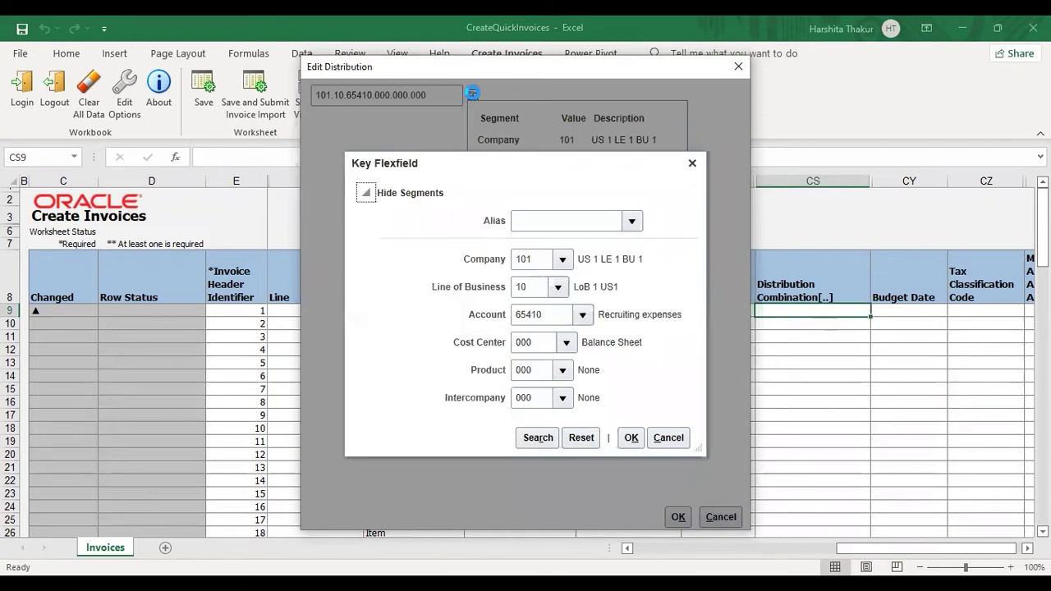
left_click(580, 316)
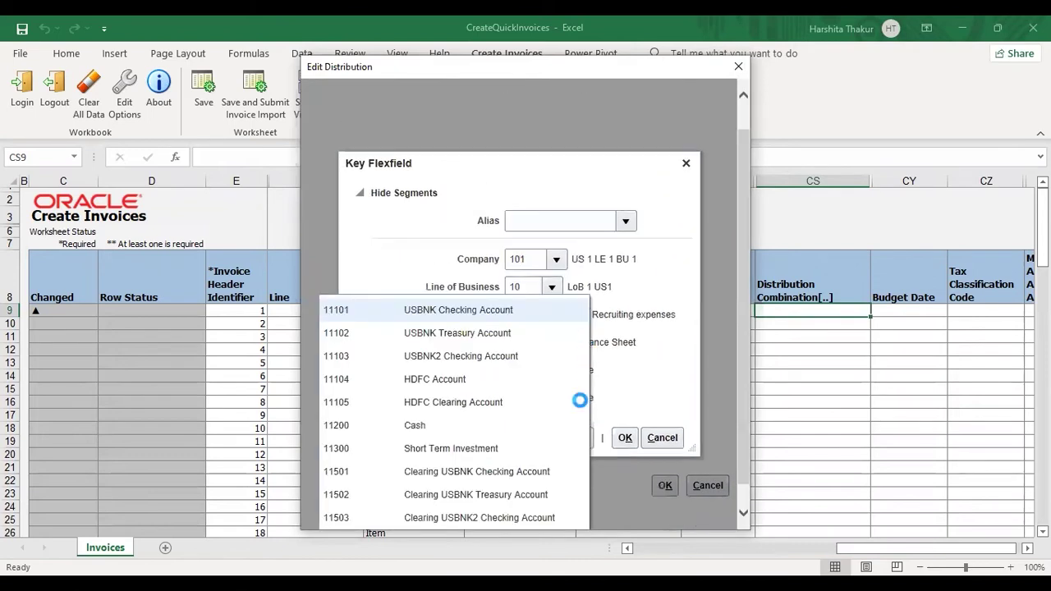
left_click(743, 516)
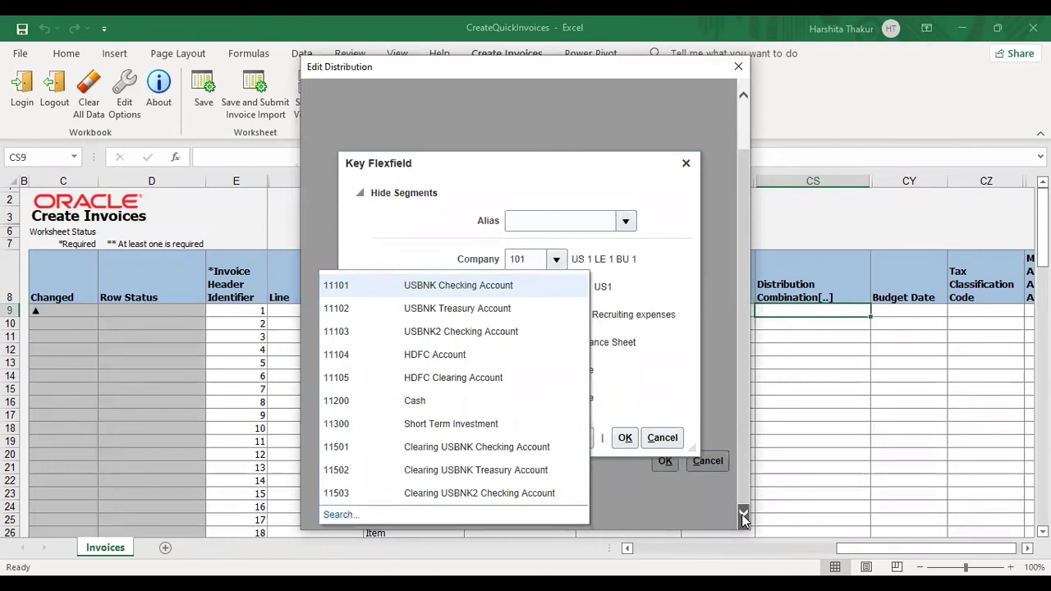
left_click(362, 515)
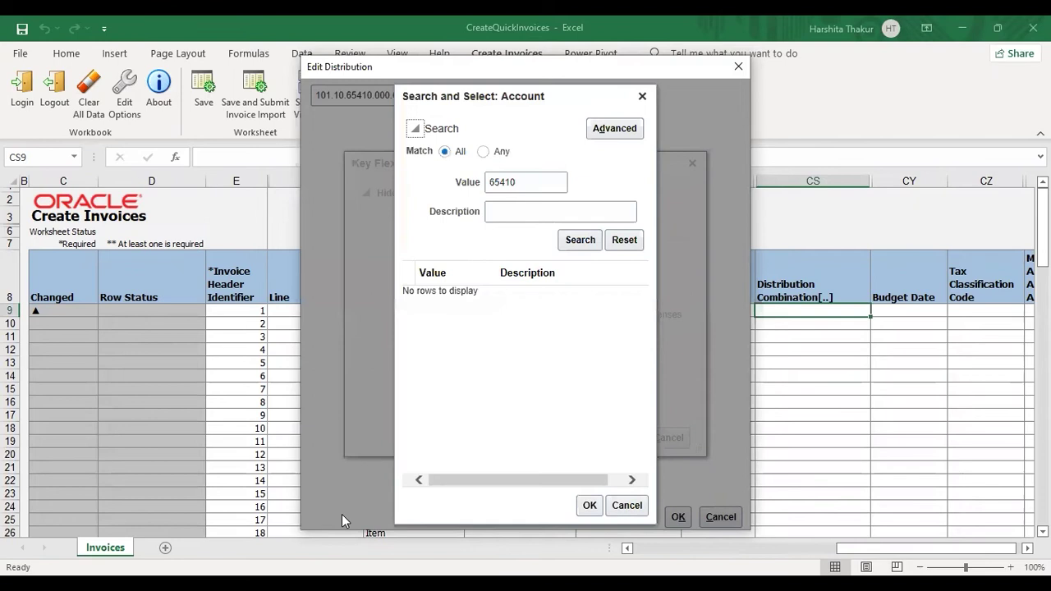
- Search accounts whose description contains 'expense' using the advanced criteria
left_click(534, 183)
key("BackSpace")
key("BackSpace")
key("BackSpace")
key("BackSpace")
key("BackSpace")
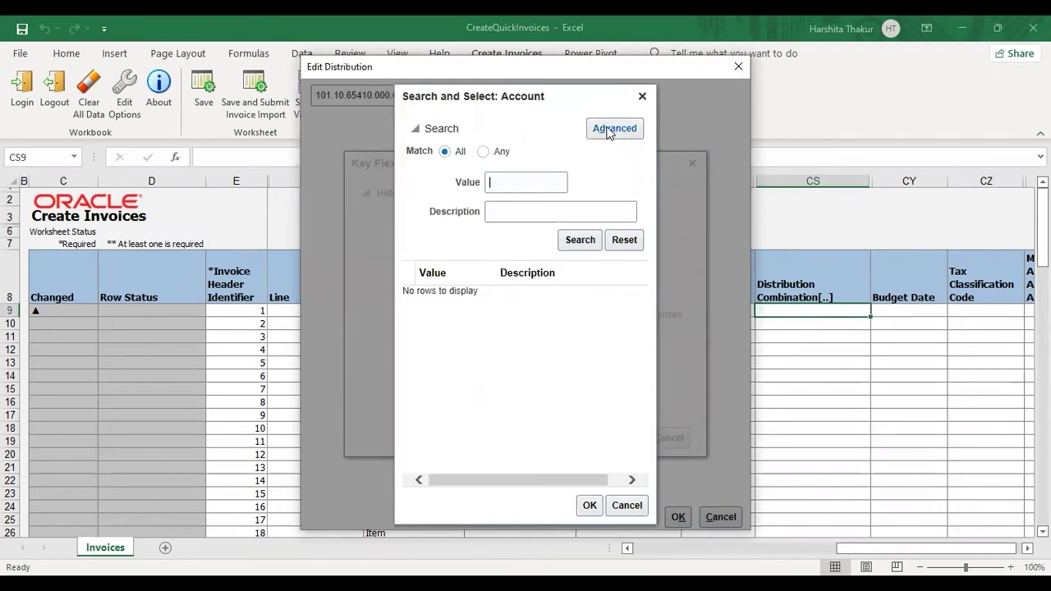
left_click(609, 131)
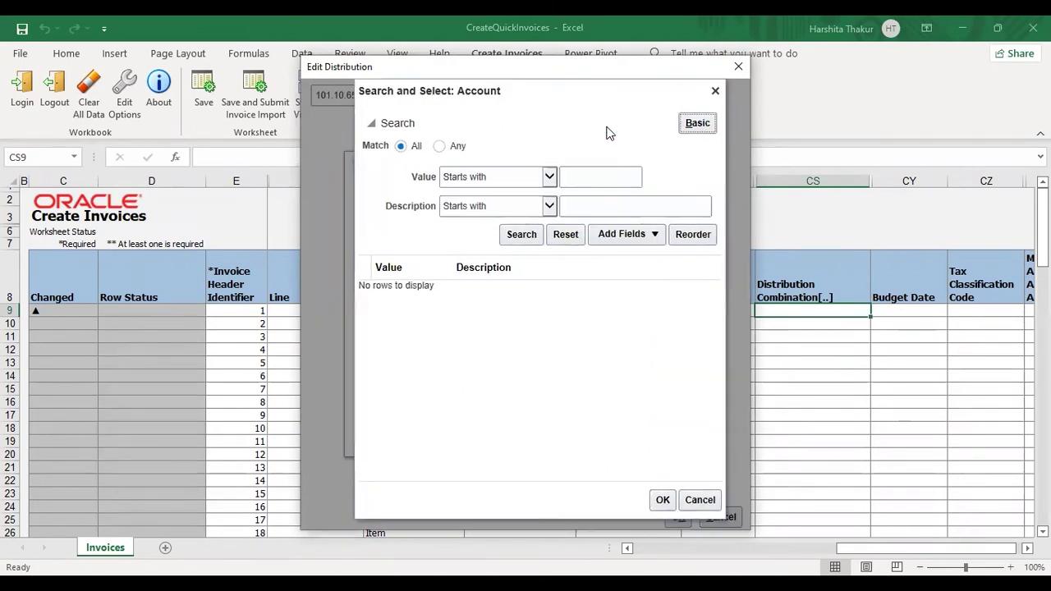
left_click(534, 211)
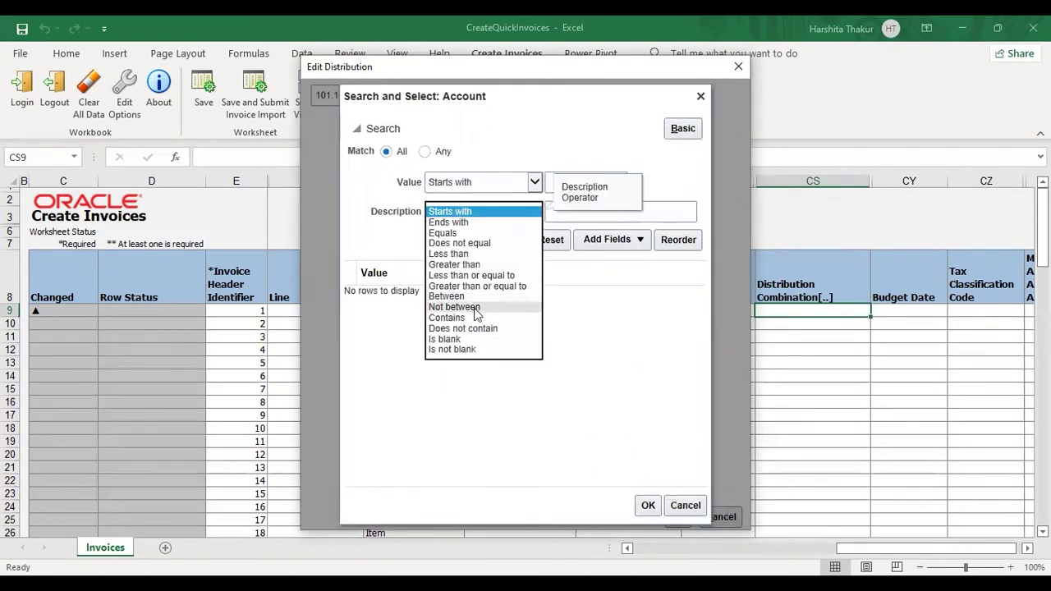
left_click(473, 319)
left_click(663, 215)
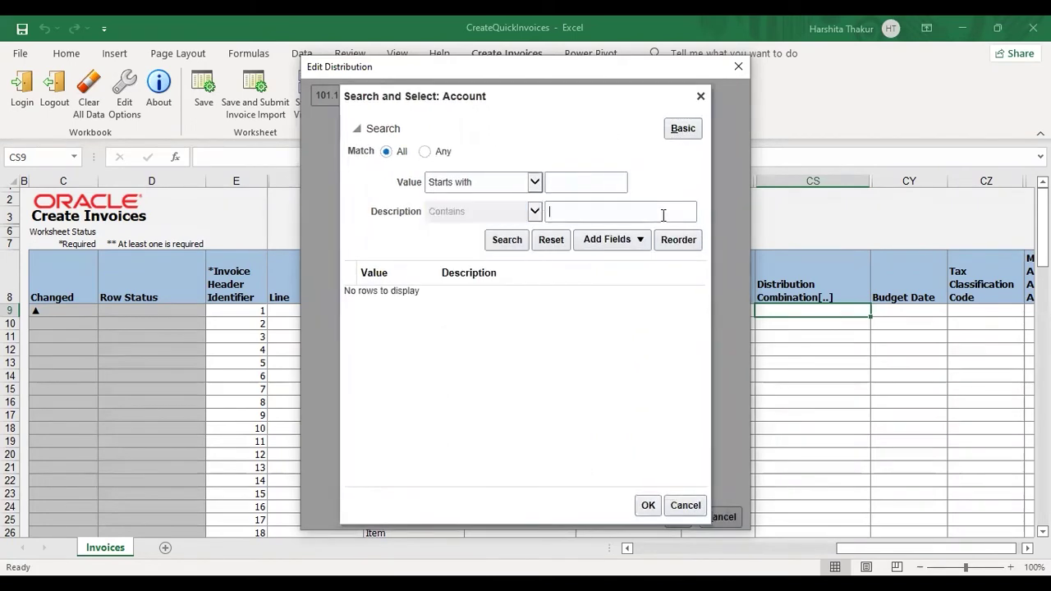
type("exp")
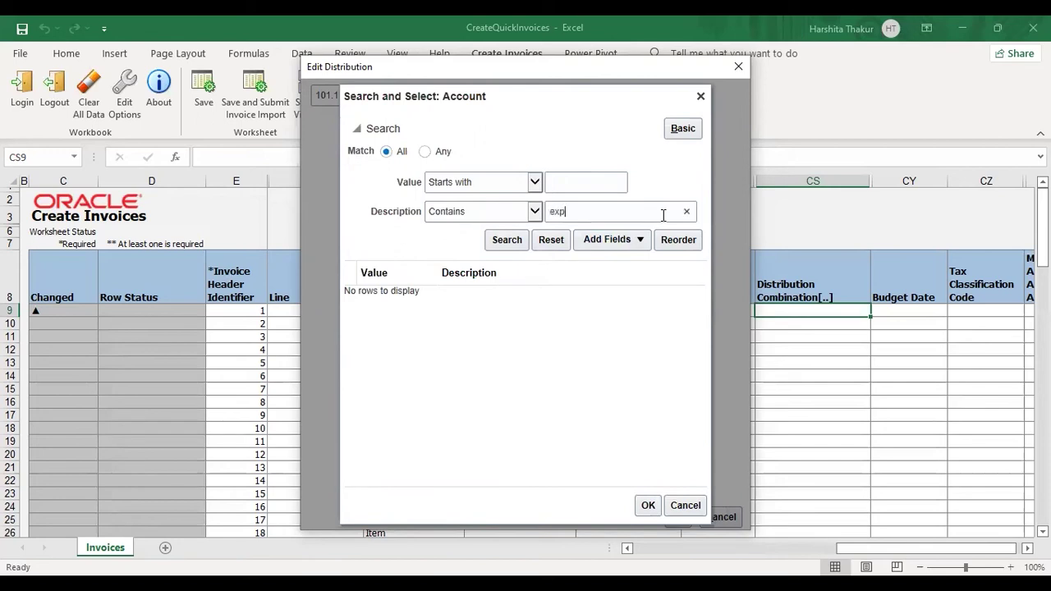
type("ense")
left_click(504, 241)
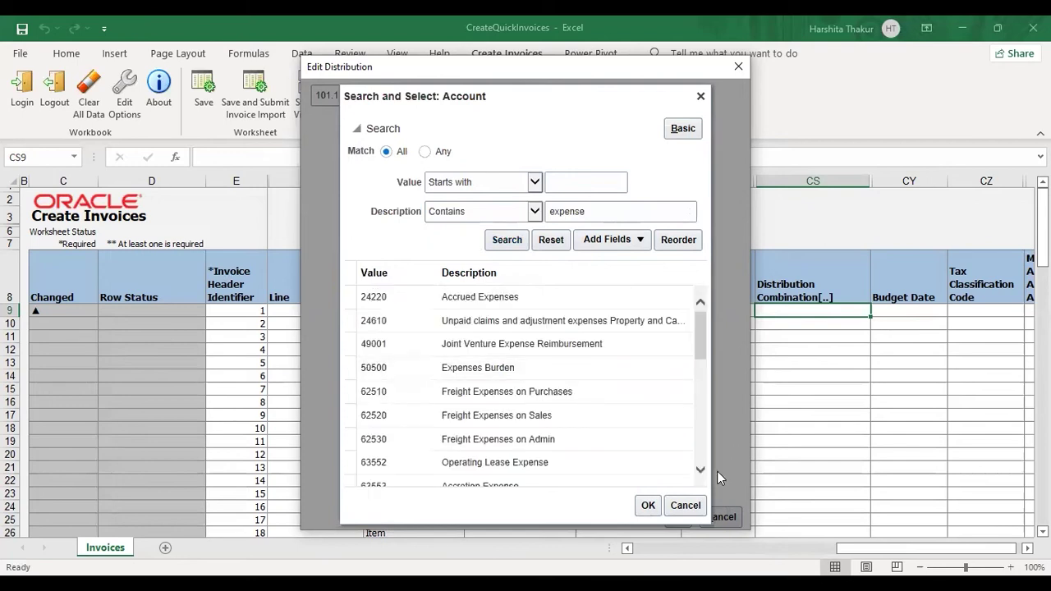
- Select account 65410 Recruiting expenses from the results and confirm it
left_click(700, 470)
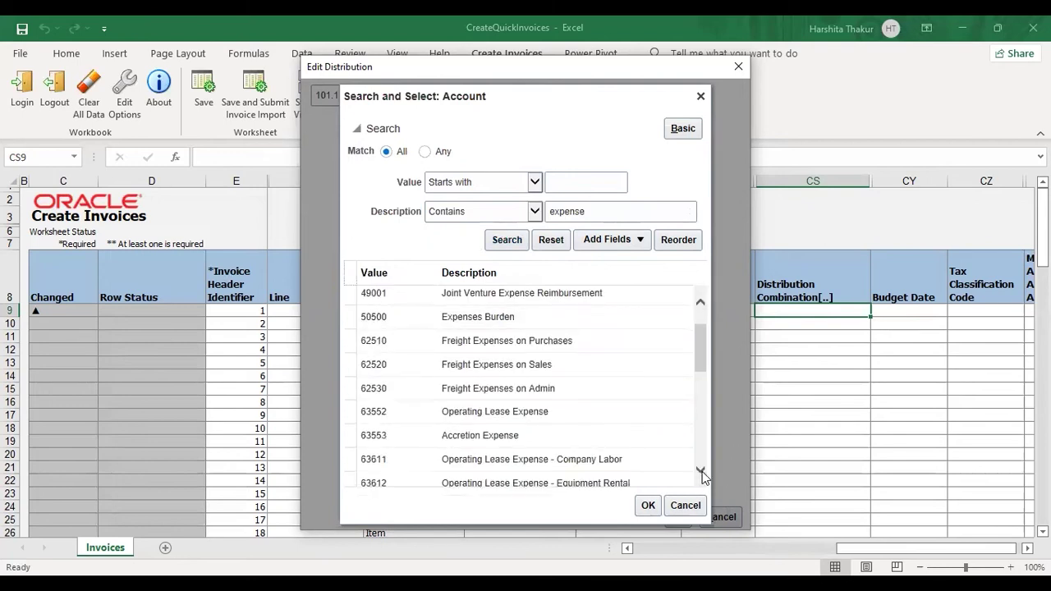
left_click(700, 470)
left_click(701, 470)
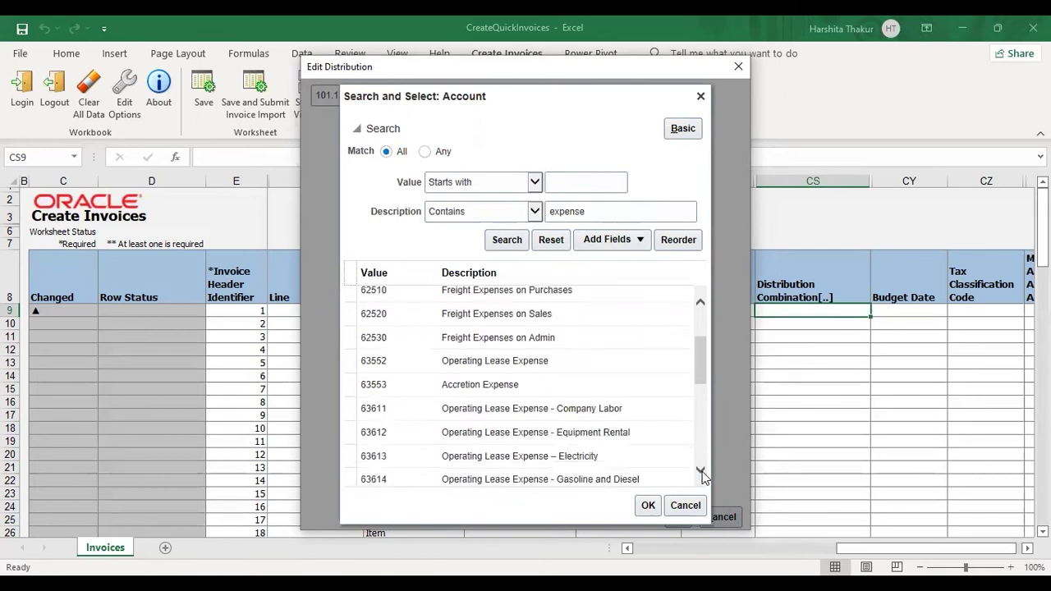
left_click(701, 470)
left_click(701, 471)
left_click(701, 471)
left_click(700, 471)
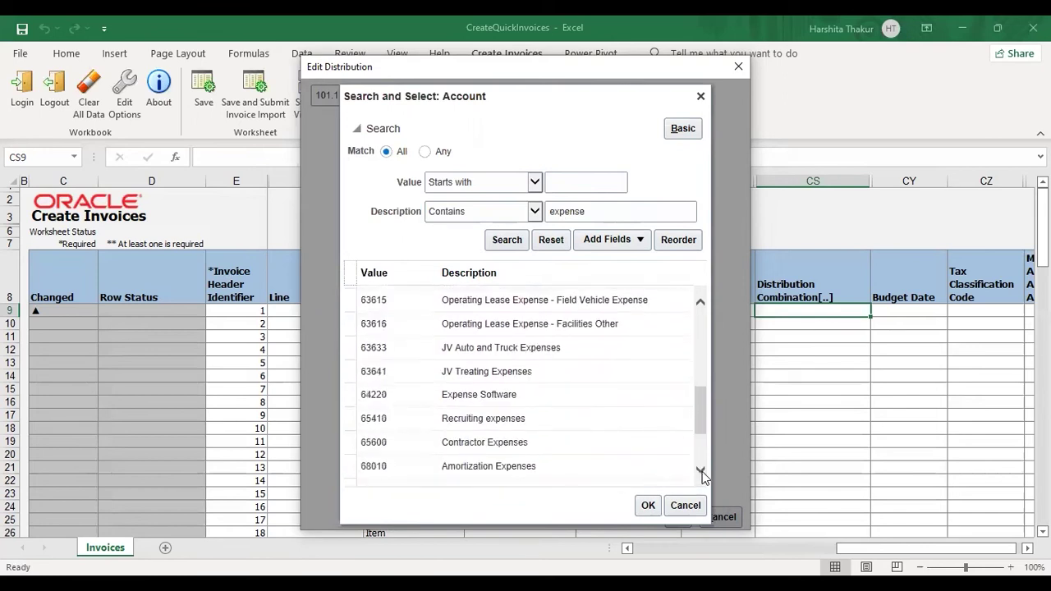
left_click(561, 425)
left_click(647, 507)
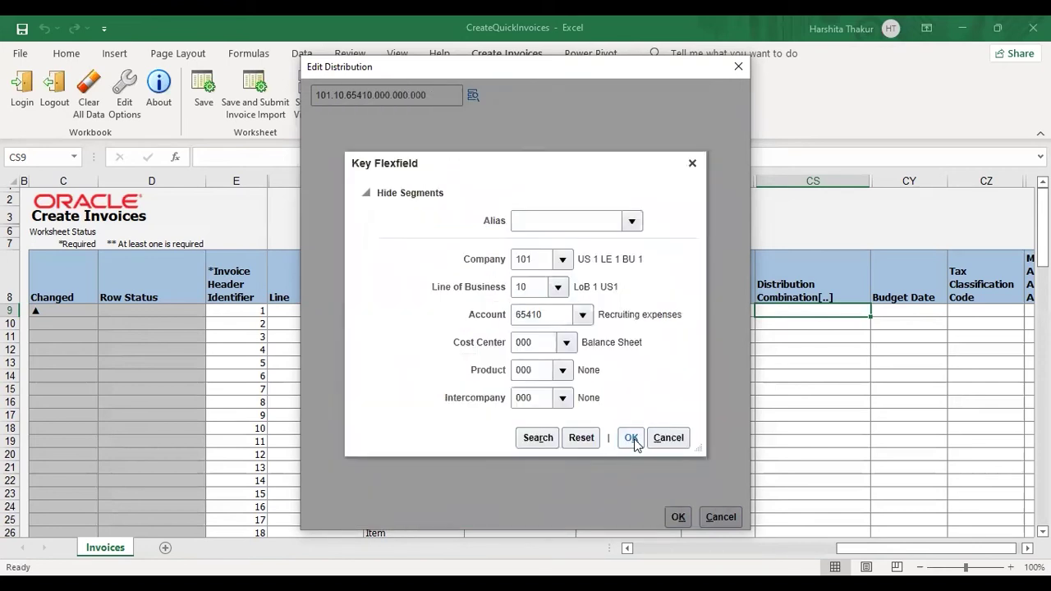
- Apply distribution combination 101.10.65410.000.000.000 to invoice line 1, then review the row's remaining columns
left_click(631, 438)
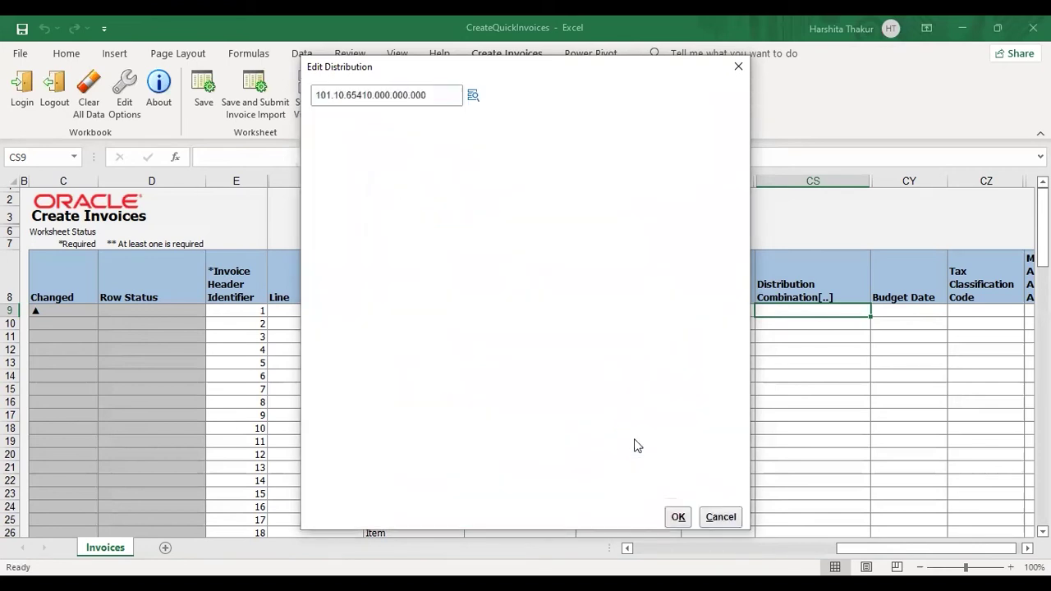
left_click(679, 519)
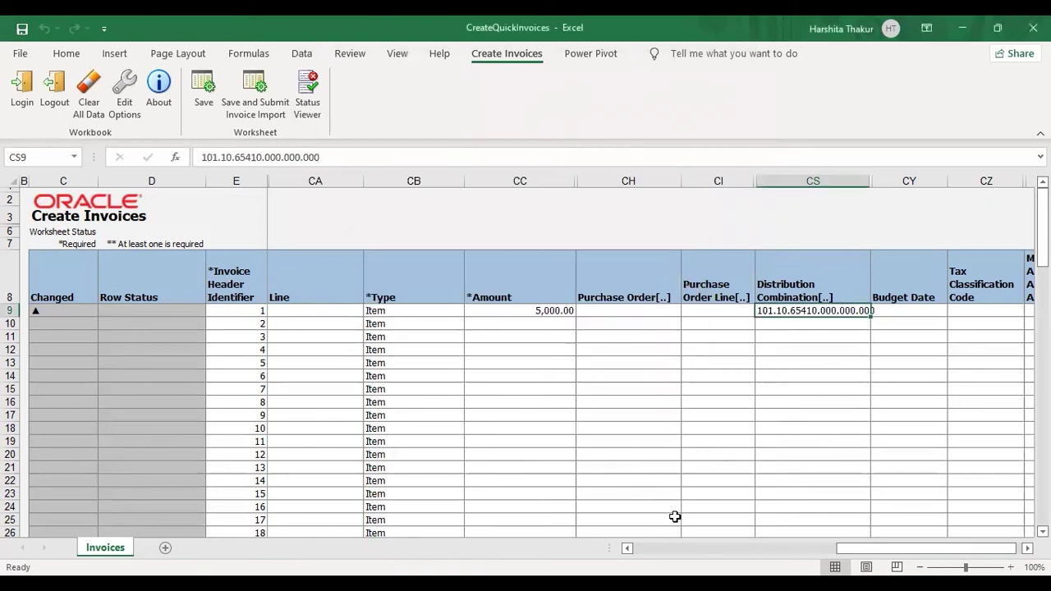
key("Right")
key("Right")
key("Right")
key("Right")
key("Right")
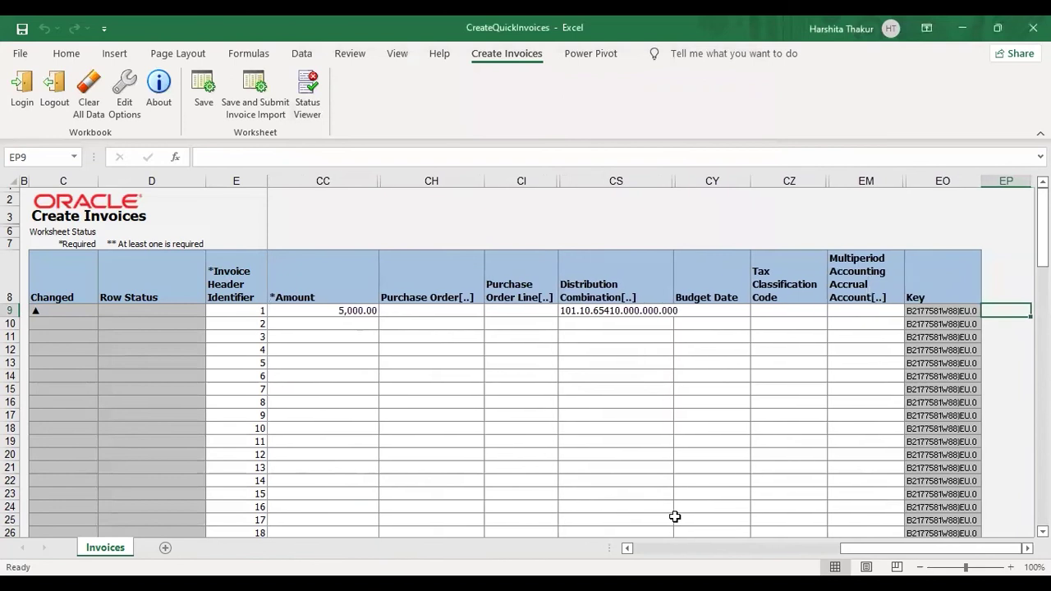
key("Left")
key("Left")
key("Left")
key("Left")
key("Left")
key("Left")
key("Left")
key("Left")
key("Left")
key("Left")
key("Left")
key("Left")
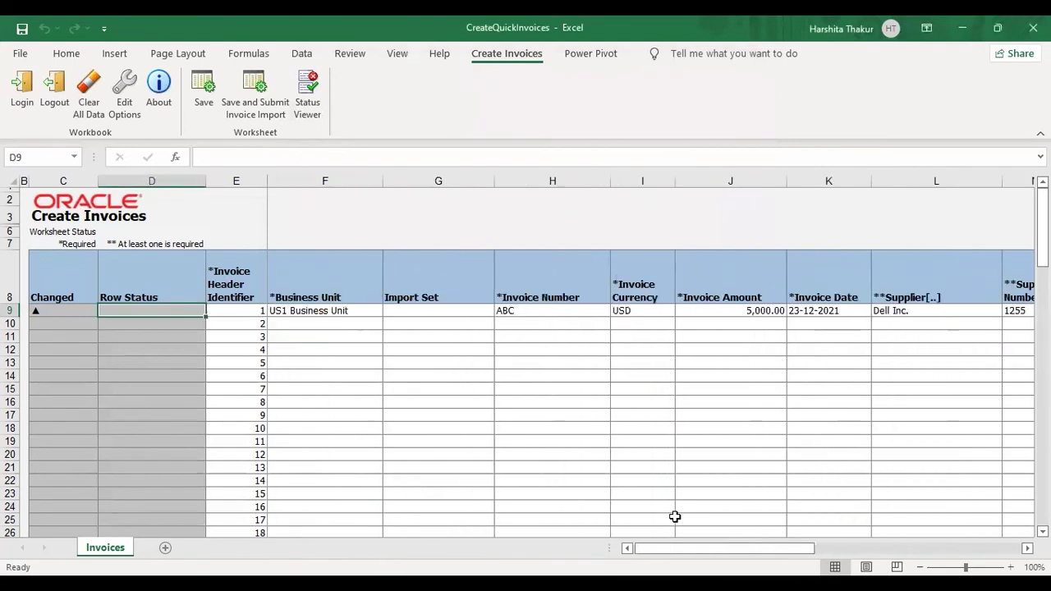
key("Right")
key("Right")
key("Right")
key("Right")
key("Right")
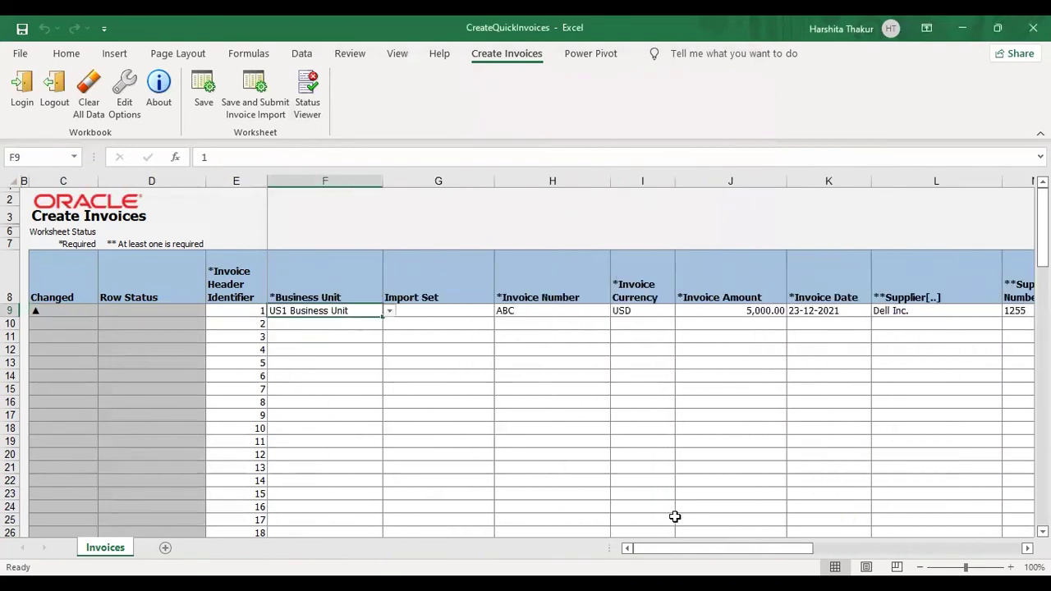
key("Down")
key("Down")
key("Down")
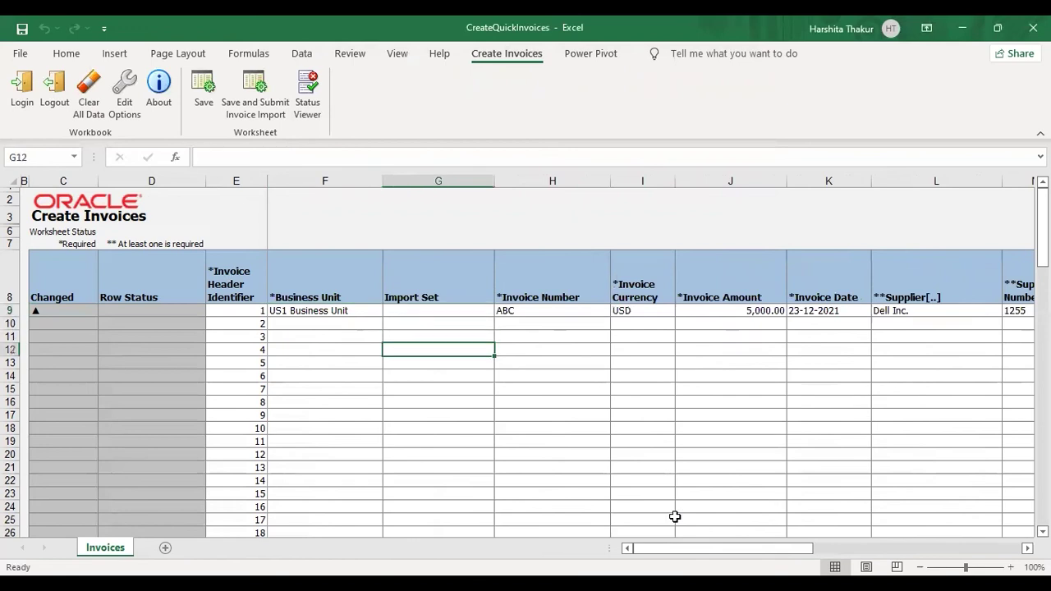
- Save and submit the invoice ABC upload, accepting the default upload options
left_click(257, 88)
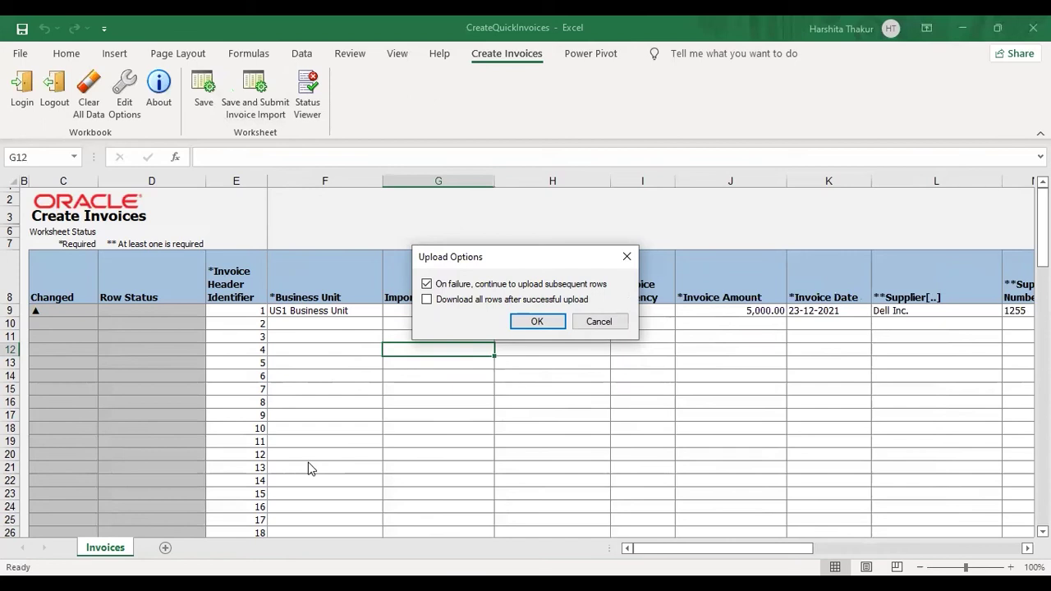
left_click(528, 325)
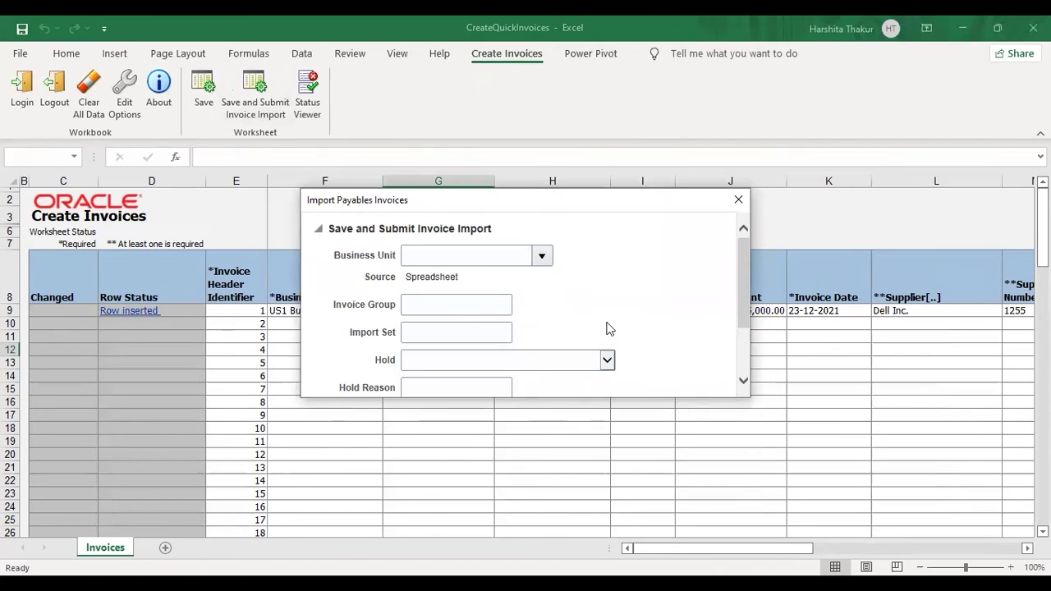
- Set Business Unit to US1 Business Unit in Import Payables Invoices and submit request 4309186
left_click(742, 383)
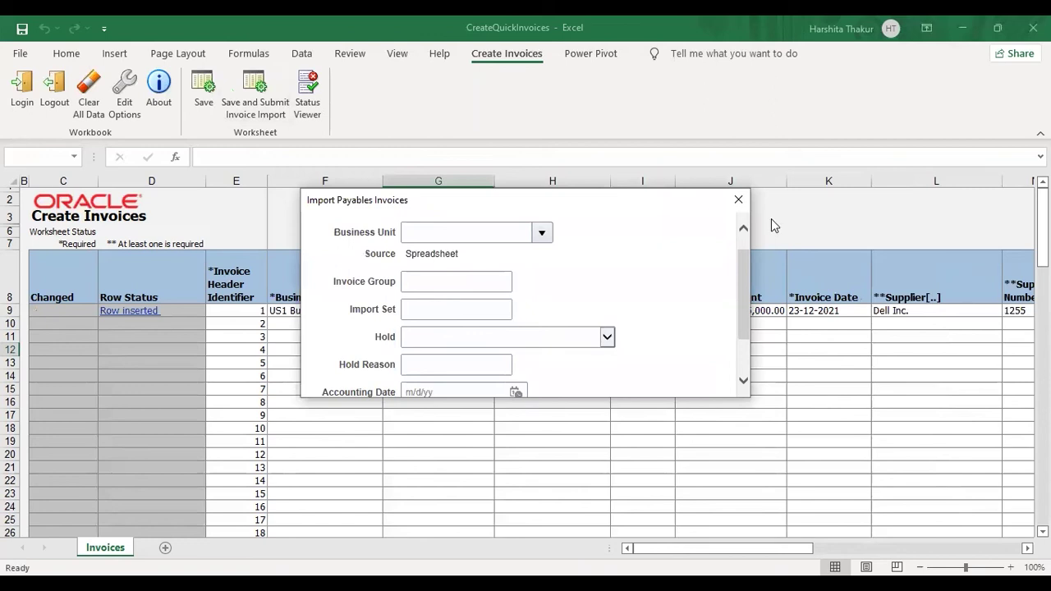
left_click(744, 228)
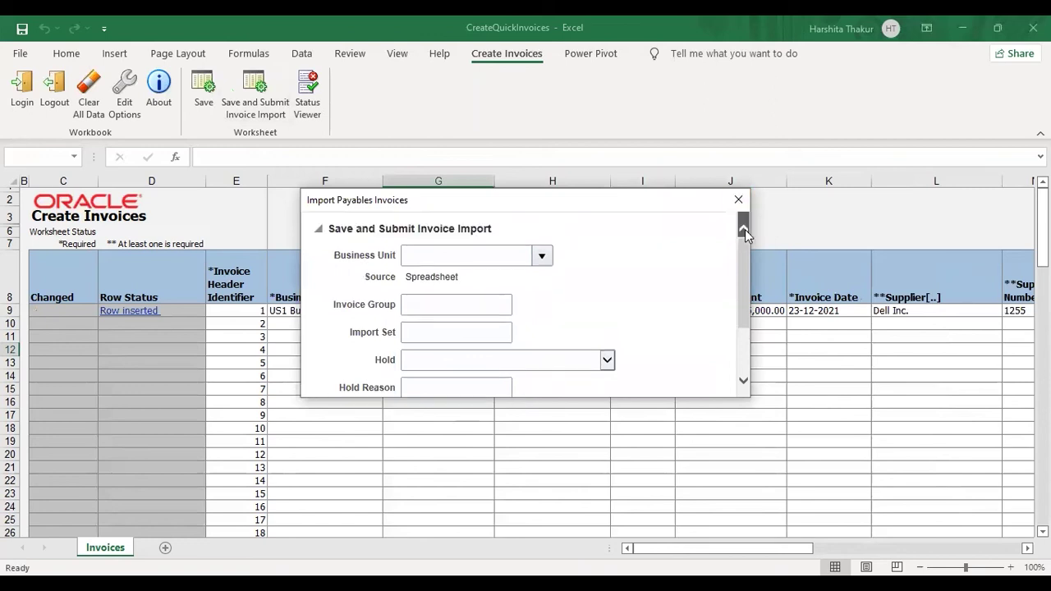
left_click(540, 258)
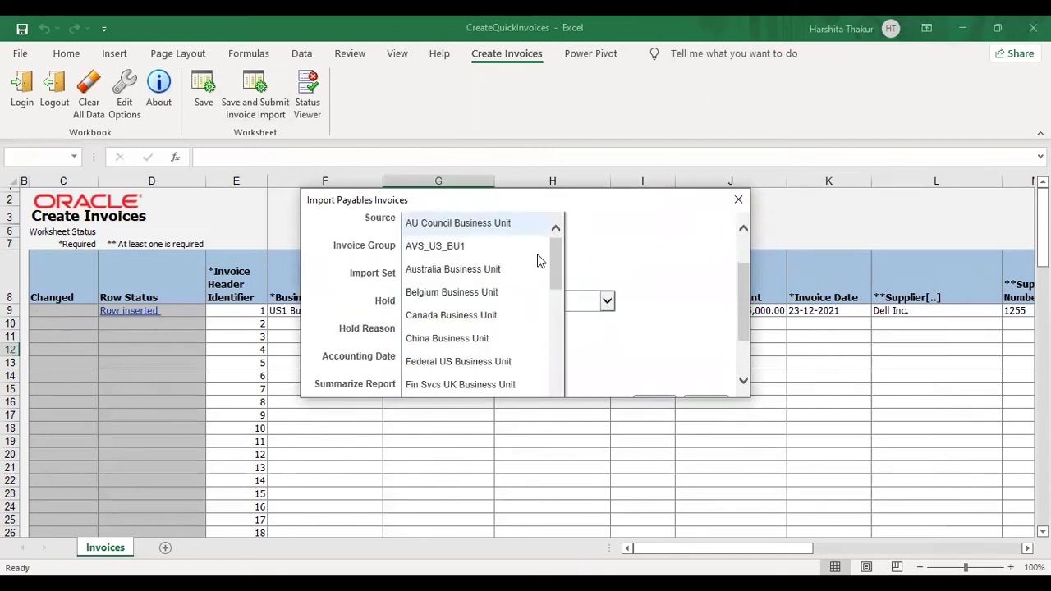
left_click(556, 329)
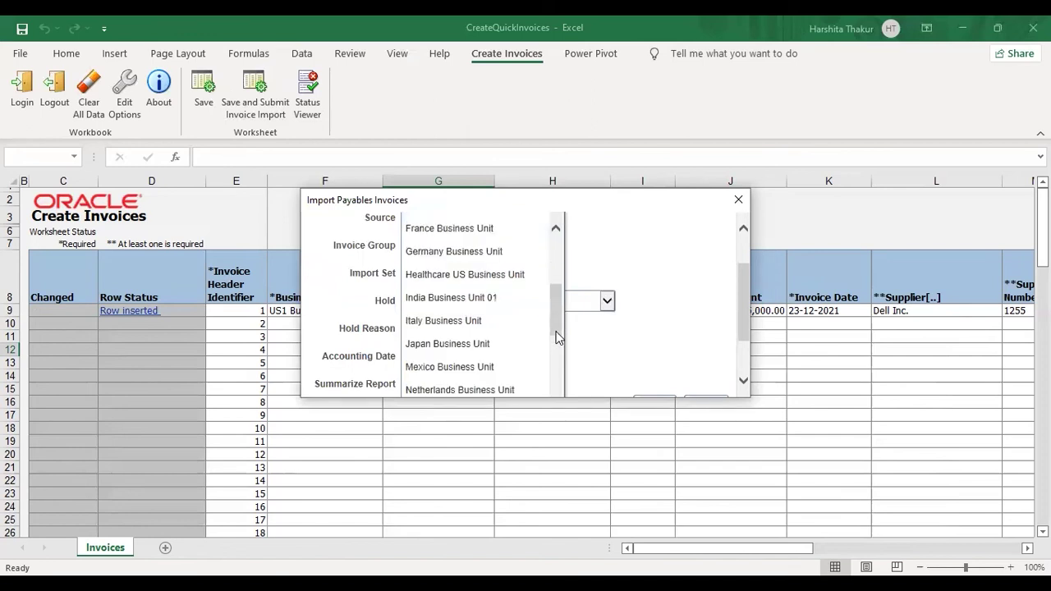
left_click(556, 372)
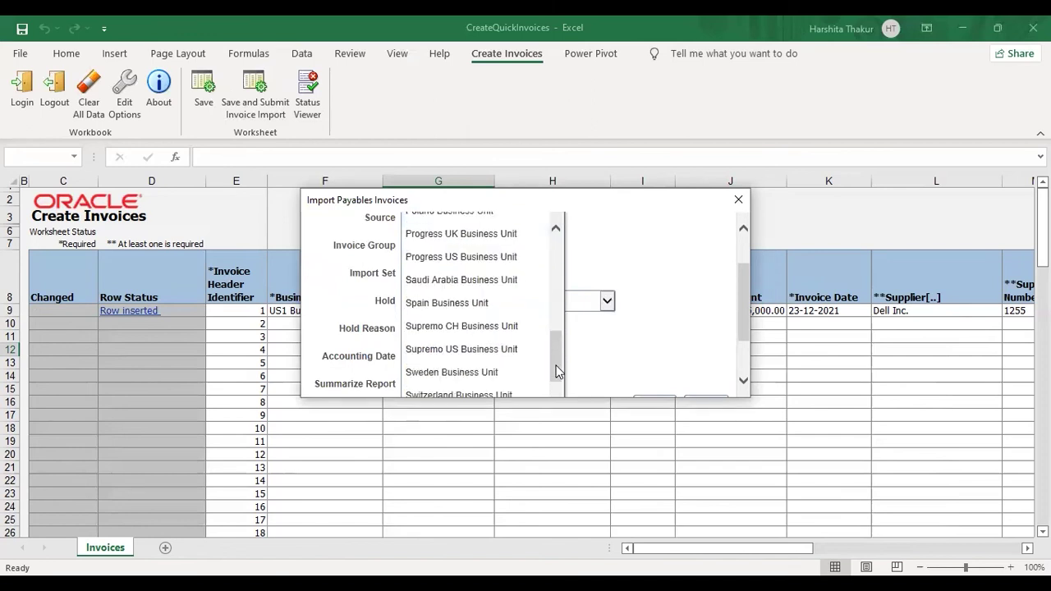
left_click(557, 389)
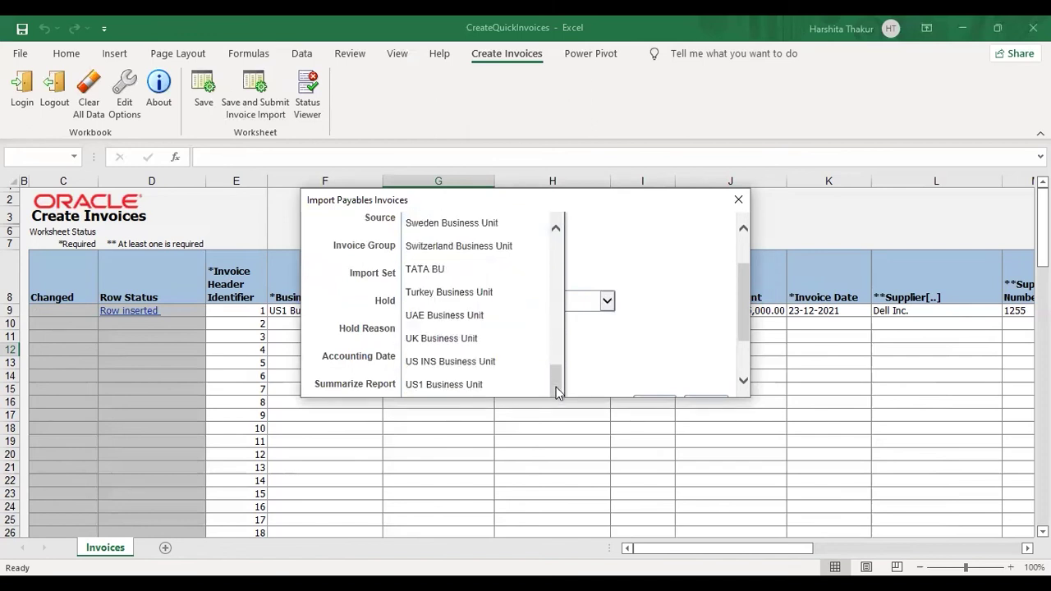
left_click(484, 384)
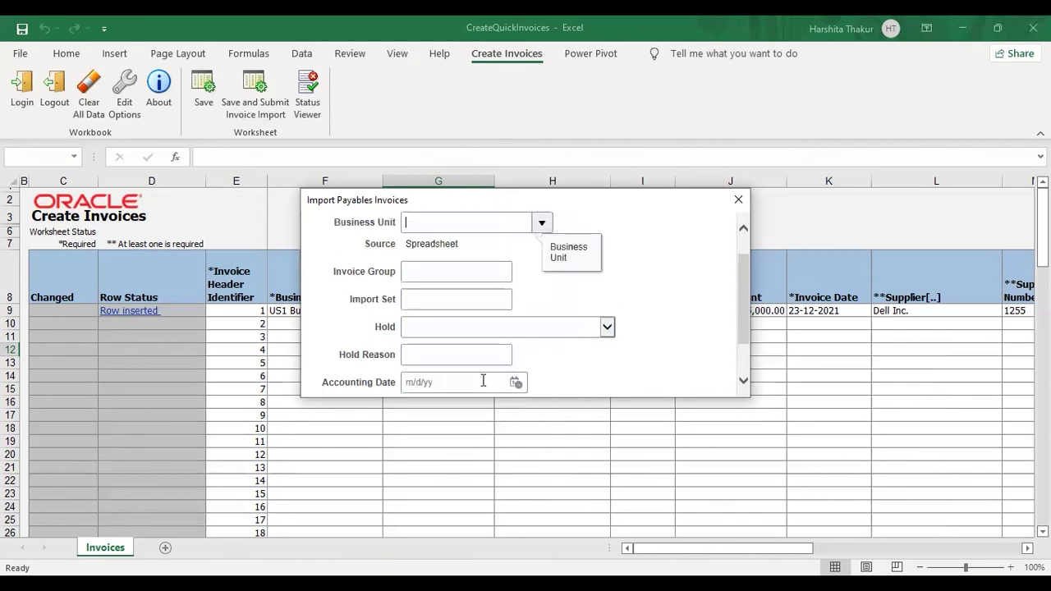
left_click(743, 381)
left_click(708, 382)
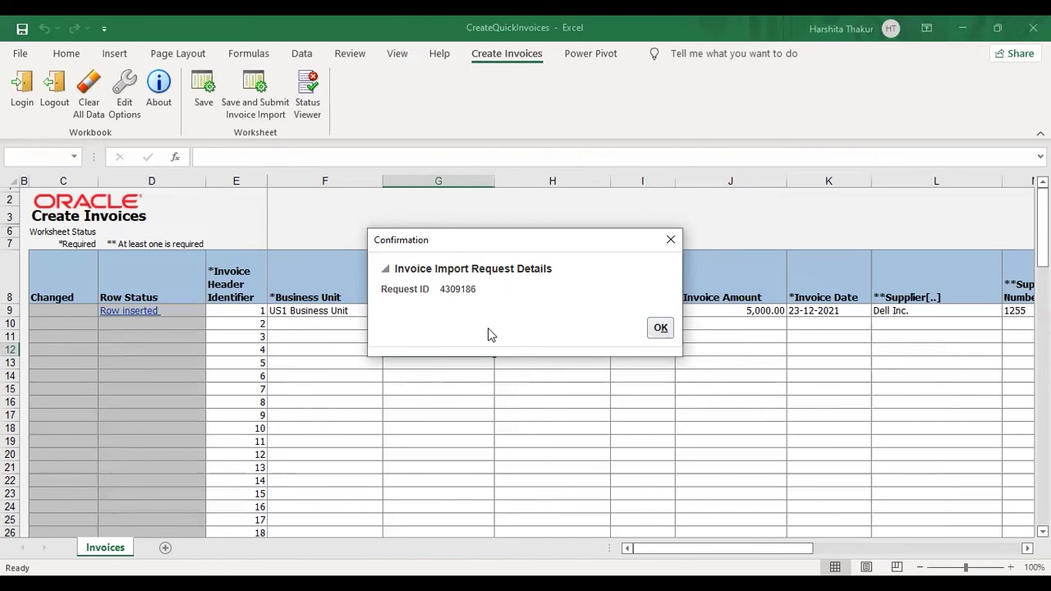
- Acknowledge the import request confirmation and go to Payables > Invoices from the Navigator
left_click(661, 330)
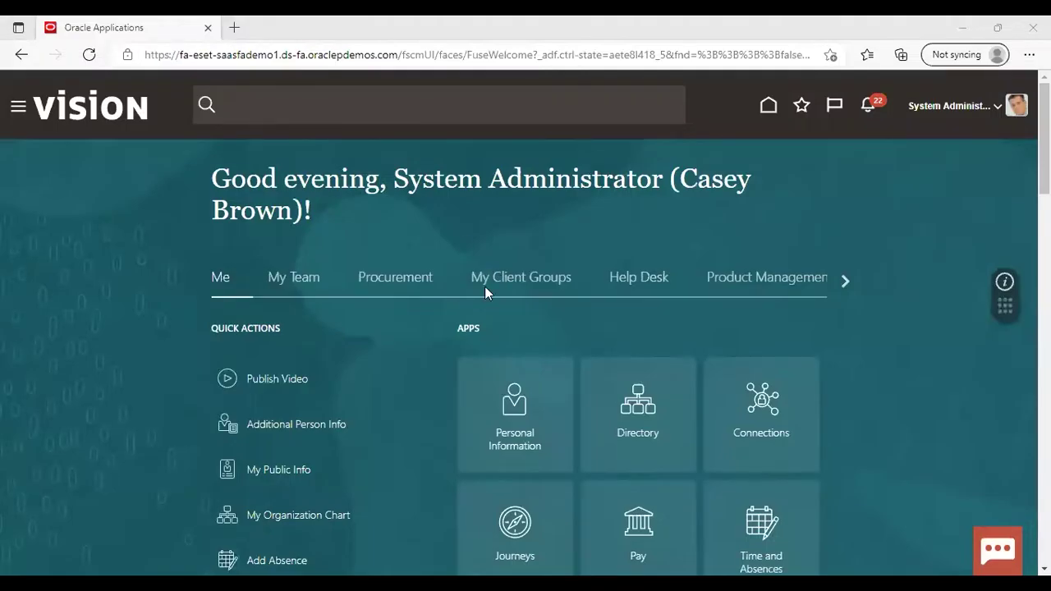
left_click(17, 112)
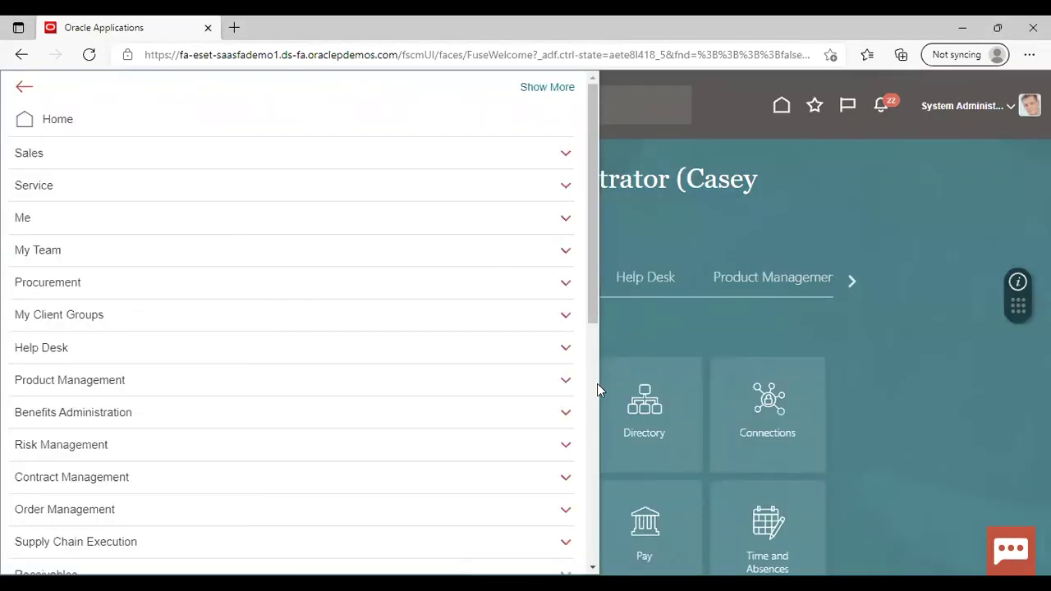
left_click(597, 384)
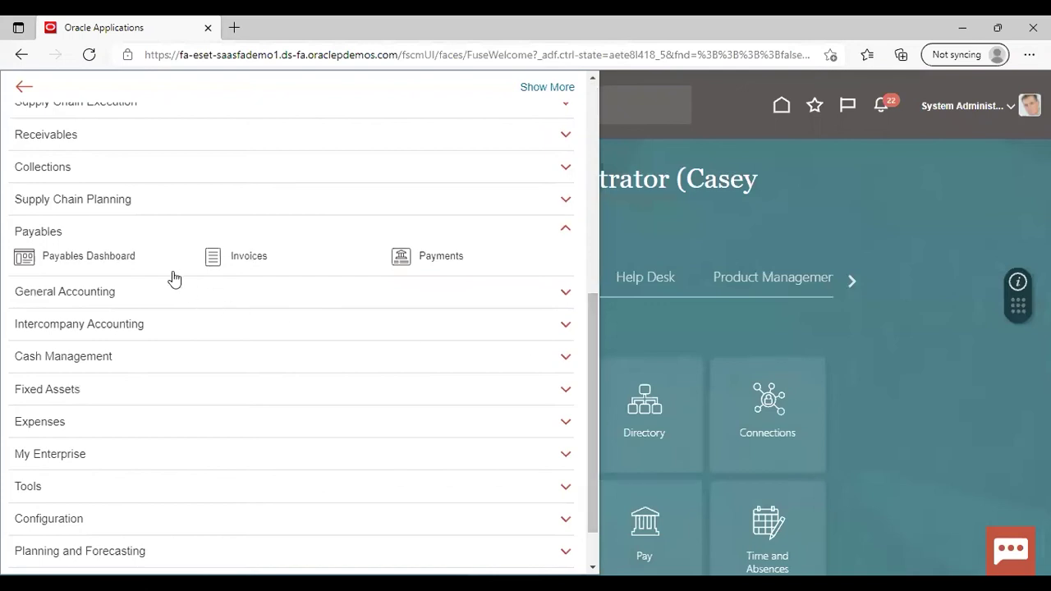
left_click(251, 256)
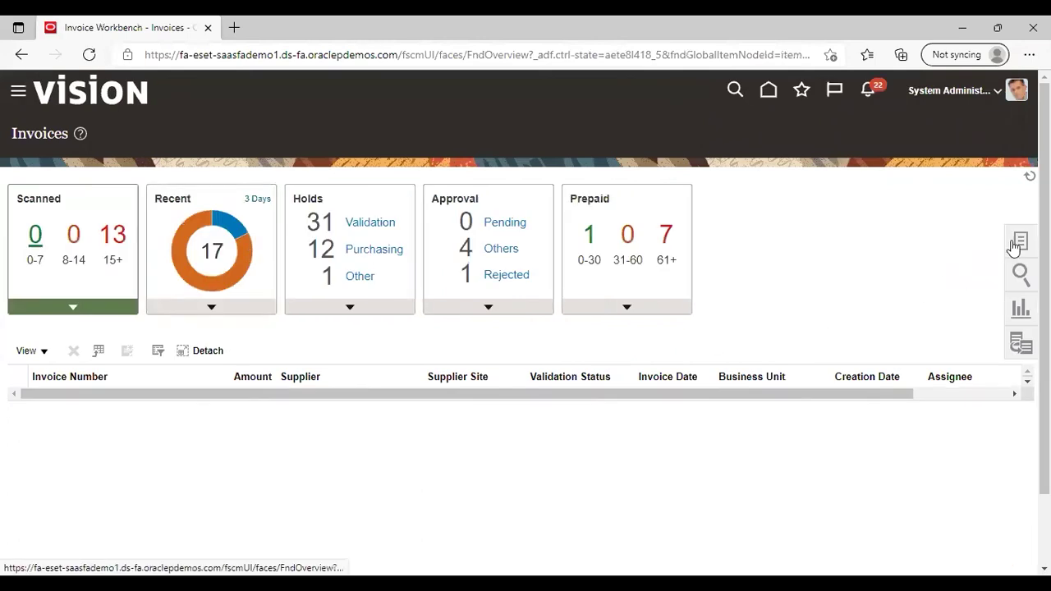
- Search Manage Invoices for supplier Dell Inc. invoices from the last 3 days
left_click(1022, 242)
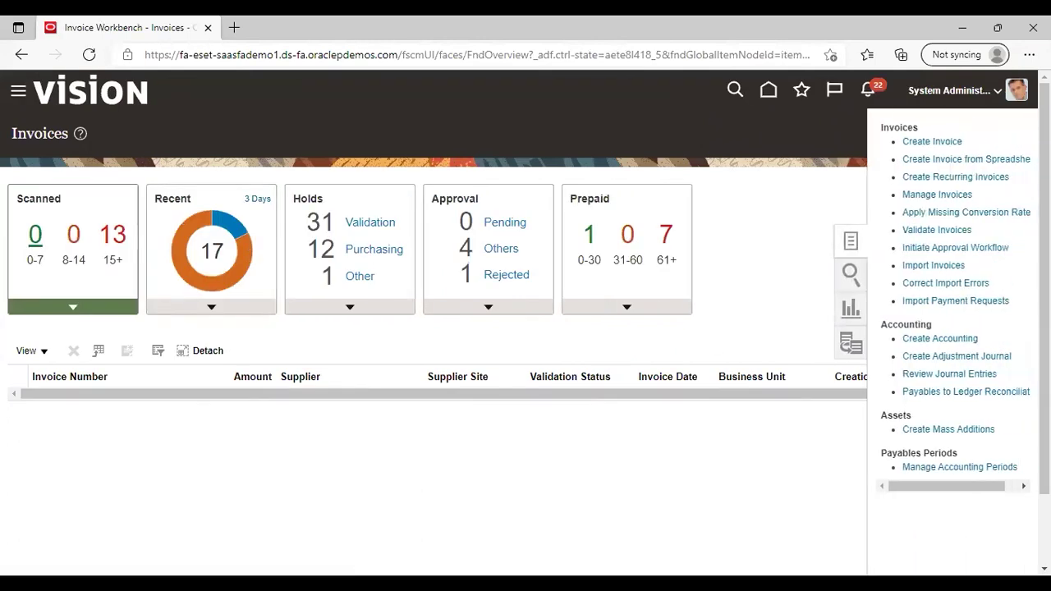
left_click(942, 199)
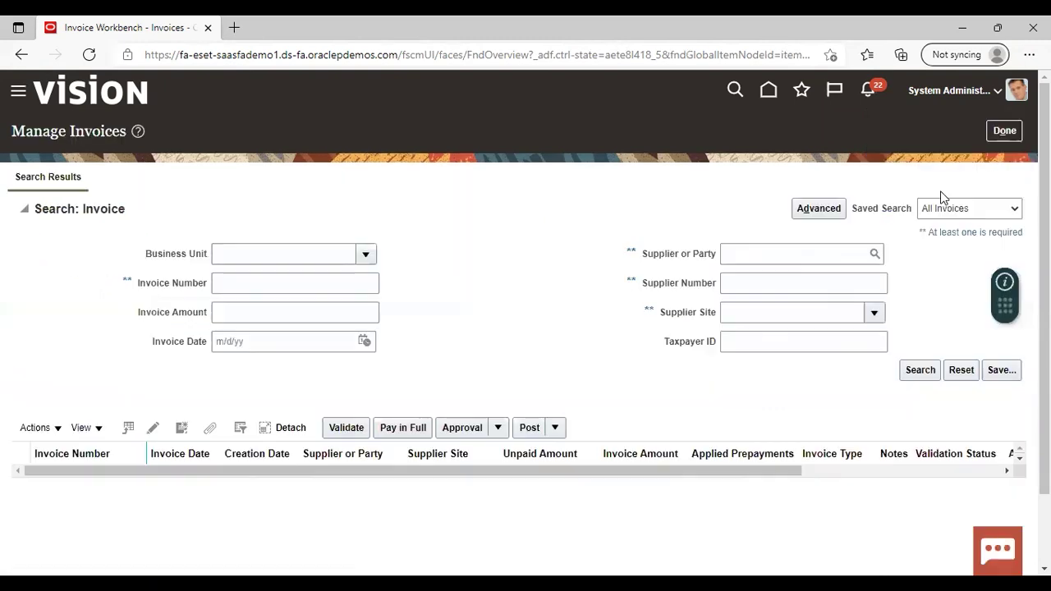
left_click(777, 248)
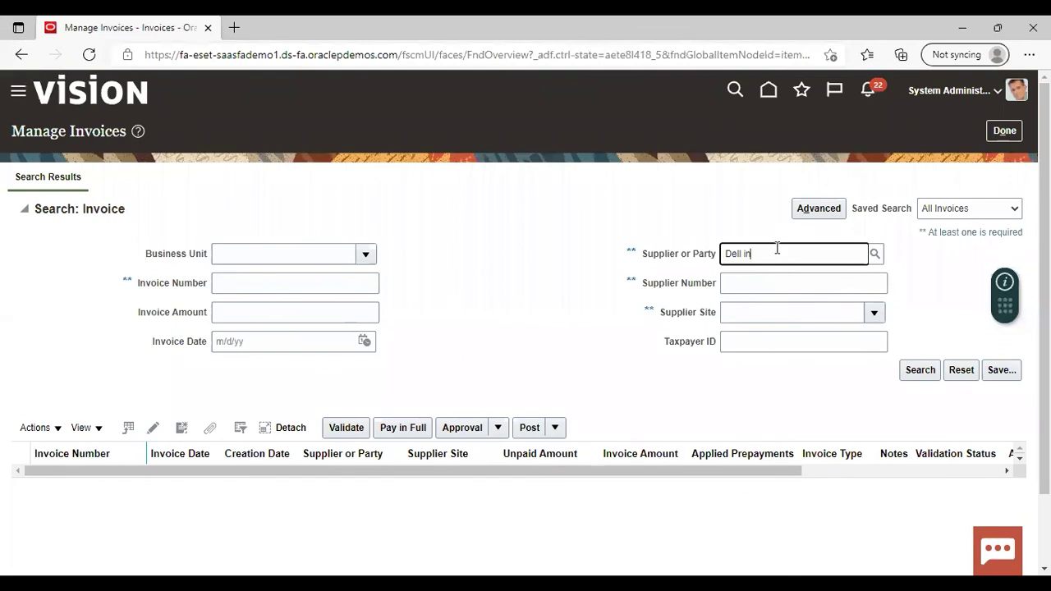
key("Tab")
left_click(919, 373)
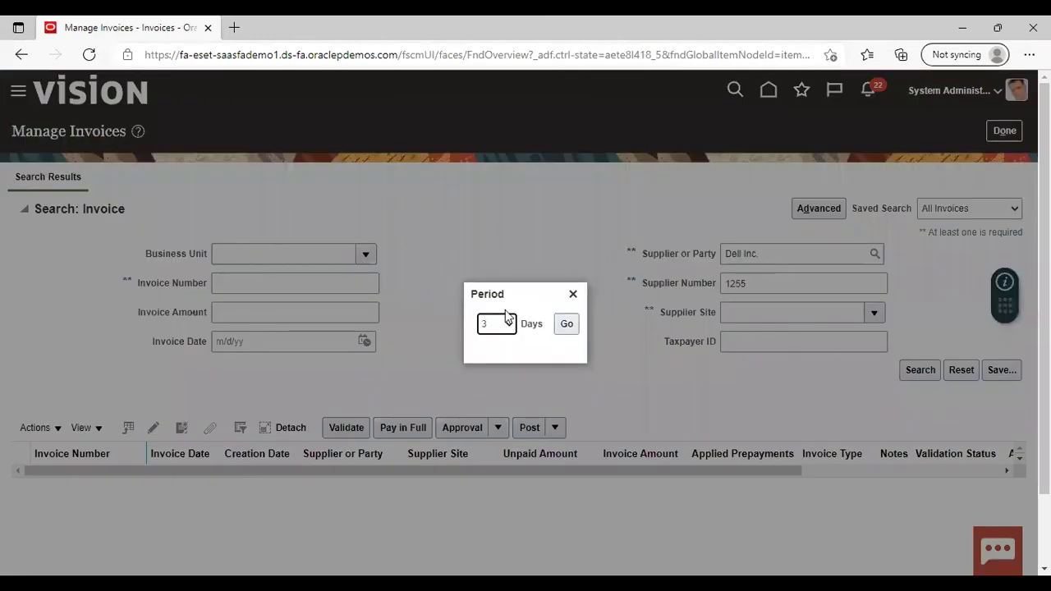
left_click(567, 325)
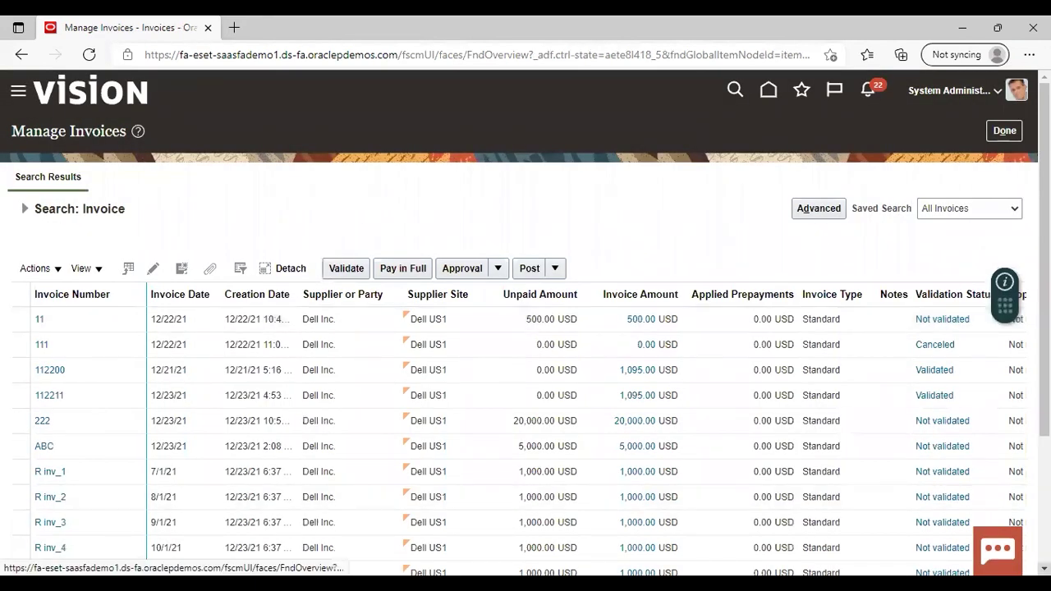
- Find invoice ABC in the search results and open its details
scroll(411, 321, "down", 2)
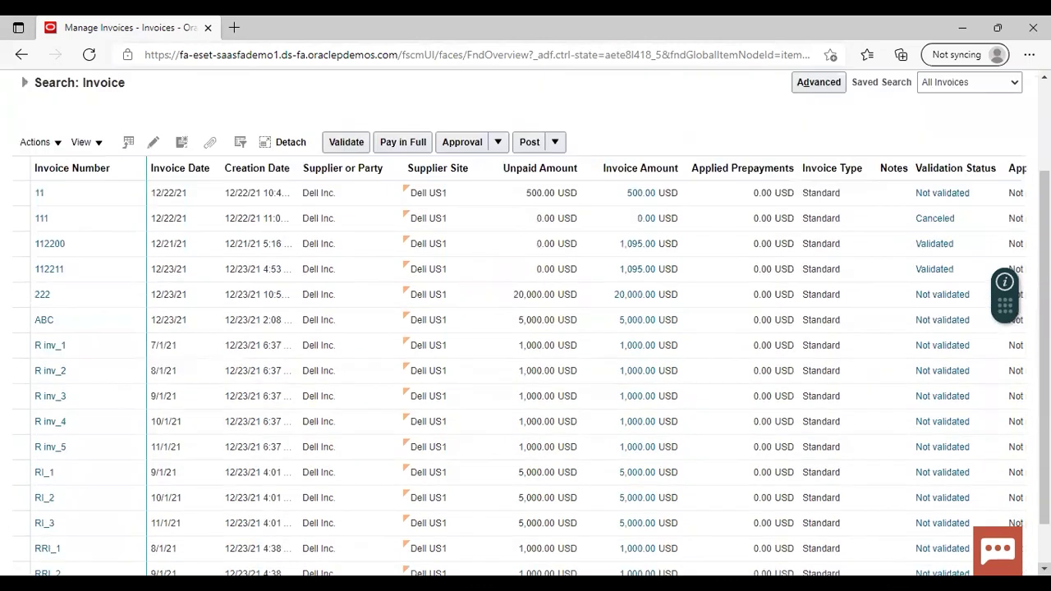
left_click(45, 320)
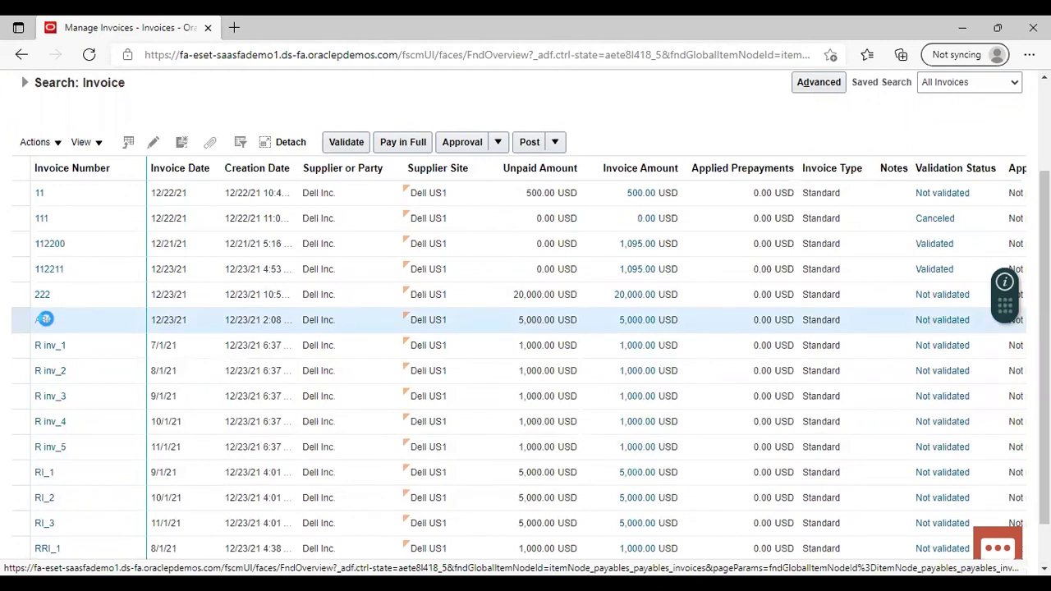